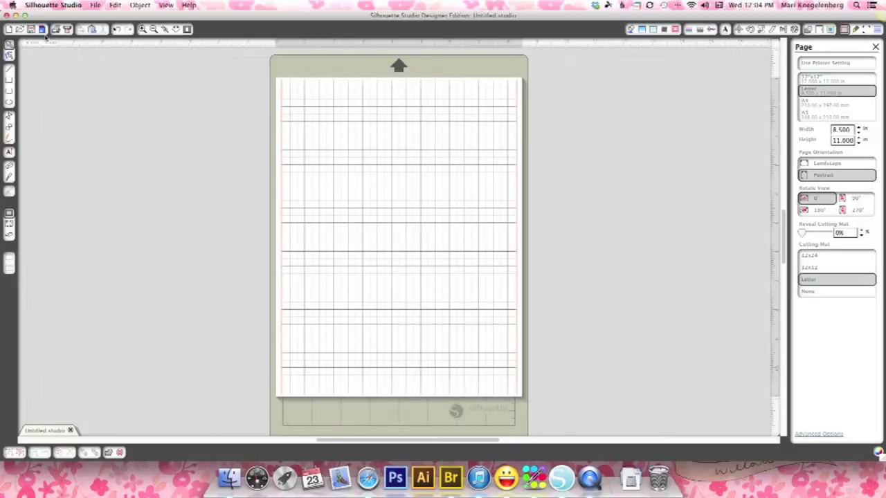
Open the File menu to begin loading a design from disk
{"action": "left_click", "coordinate": [96, 5]}
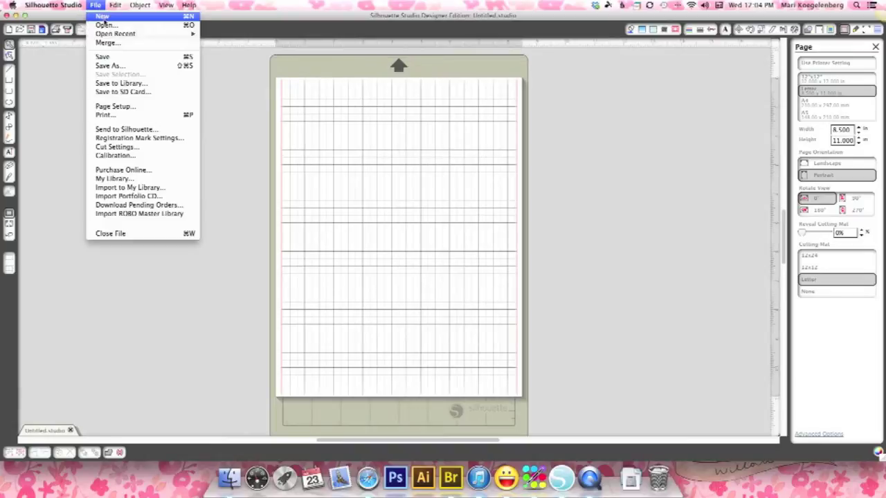
Open cf-dydpockets001.svg and centre its five pocket shapes over the Letter page
{"action": "left_click", "coordinate": [107, 25]}
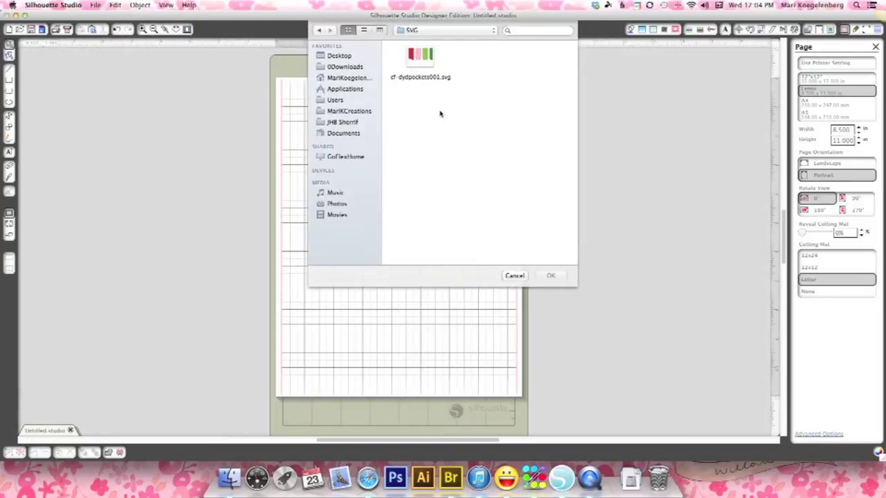
{"action": "left_click", "coordinate": [419, 75]}
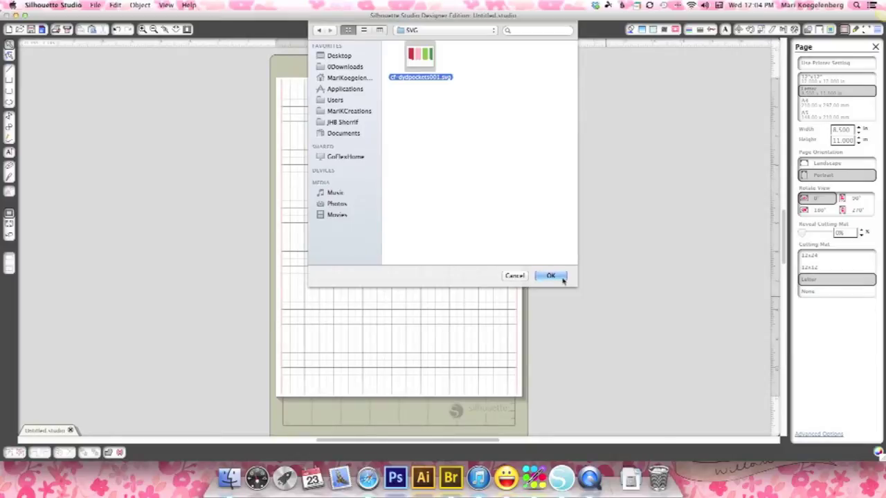
{"action": "left_click", "coordinate": [550, 275]}
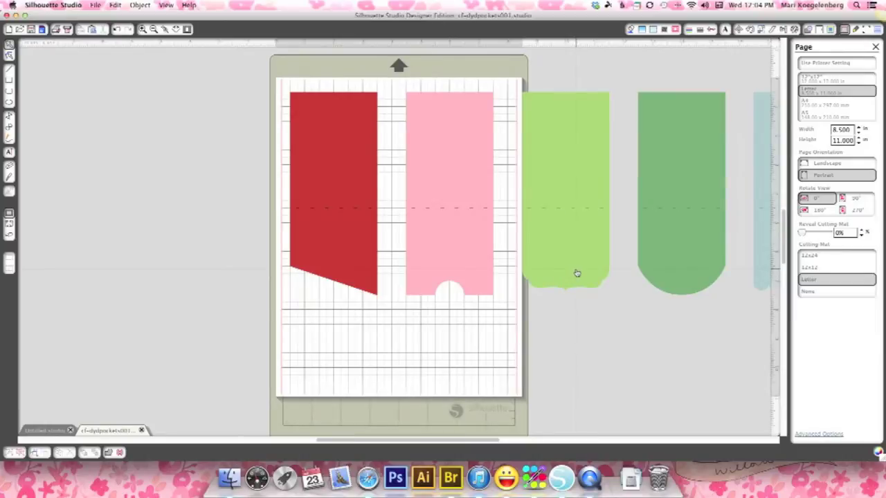
{"action": "left_click_drag", "start_coordinate": [578, 276], "coordinate": [433, 311]}
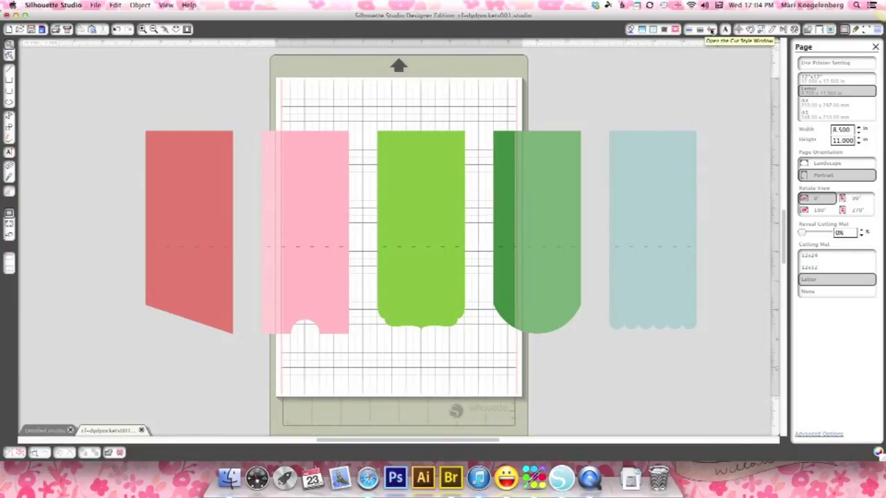
{"action": "left_click", "coordinate": [712, 31]}
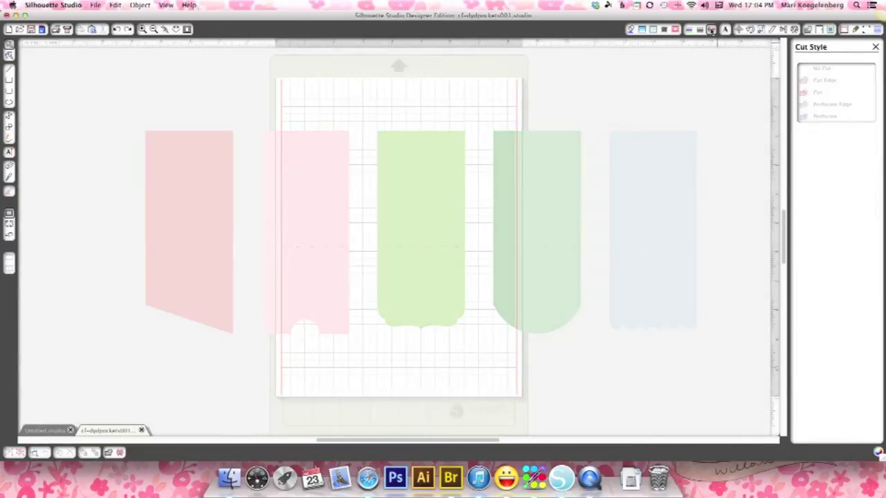
Select all five pockets and change their cut style from Cut Edge to Cut
{"action": "left_click", "coordinate": [556, 188]}
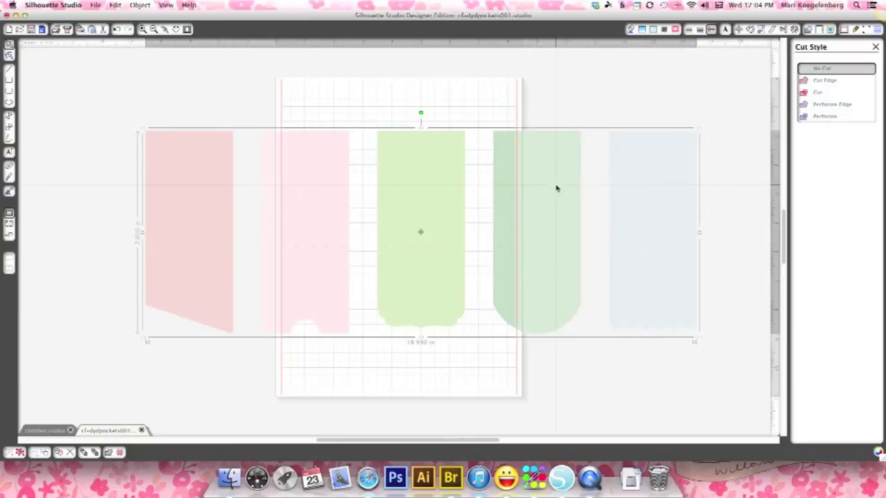
{"action": "left_click", "coordinate": [823, 81]}
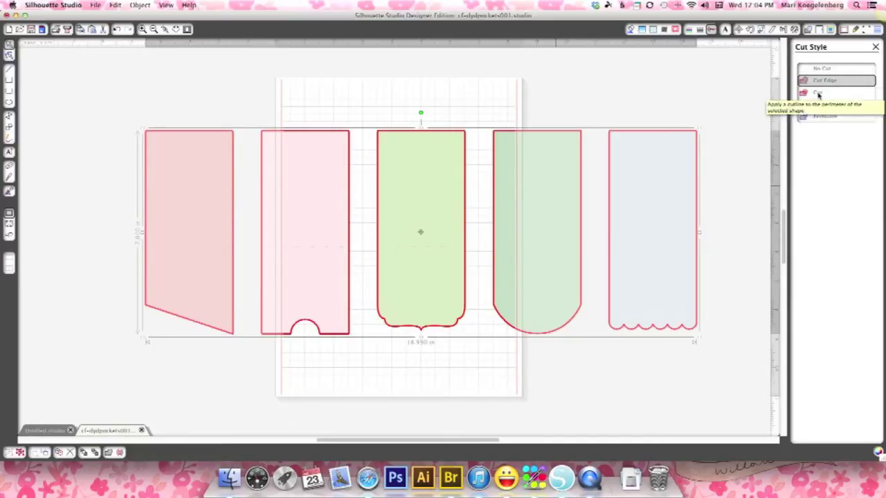
{"action": "left_click", "coordinate": [818, 93]}
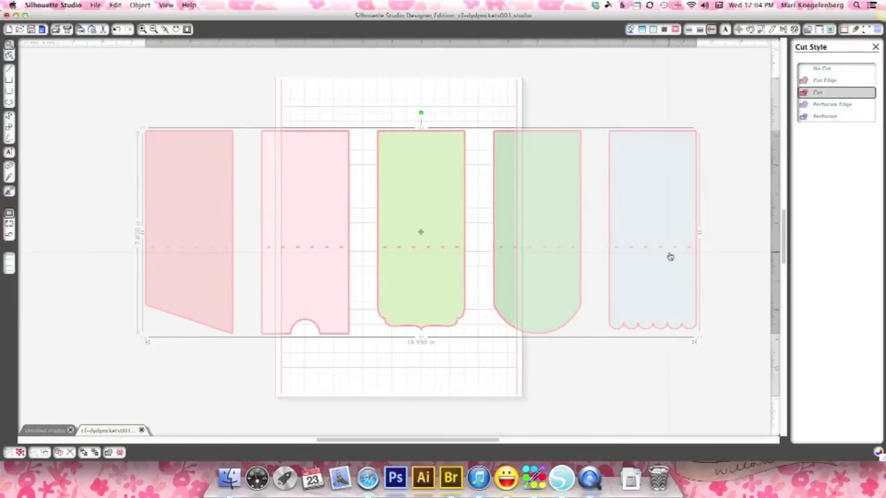
{"action": "scroll", "coordinate": [692, 256], "scroll_direction": "up", "scroll_amount": 5}
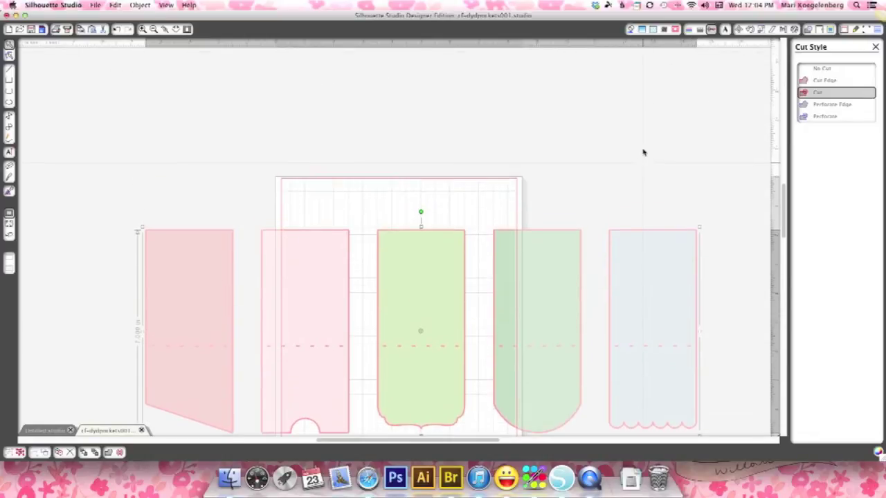
Return to Page Settings, bring Adobe Bridge up beside the pockets, then refocus Silhouette Studio
{"action": "left_click", "coordinate": [844, 30]}
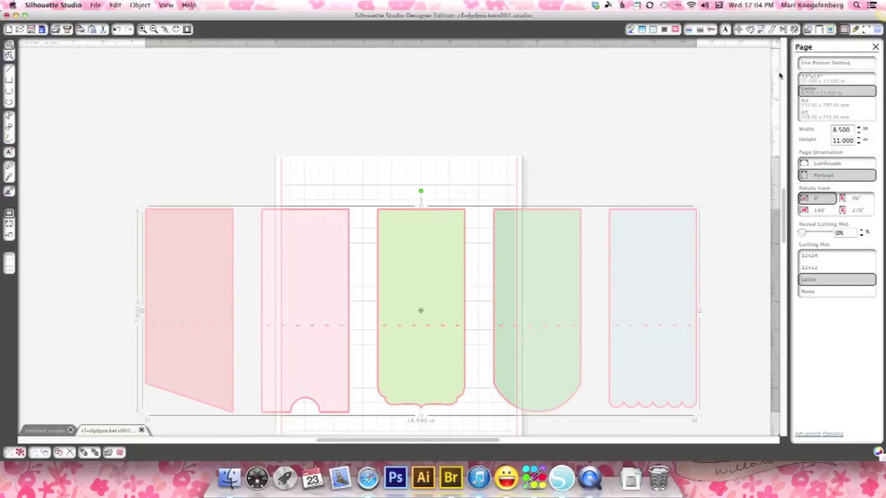
{"action": "scroll", "coordinate": [562, 97], "scroll_direction": "down", "scroll_amount": 2}
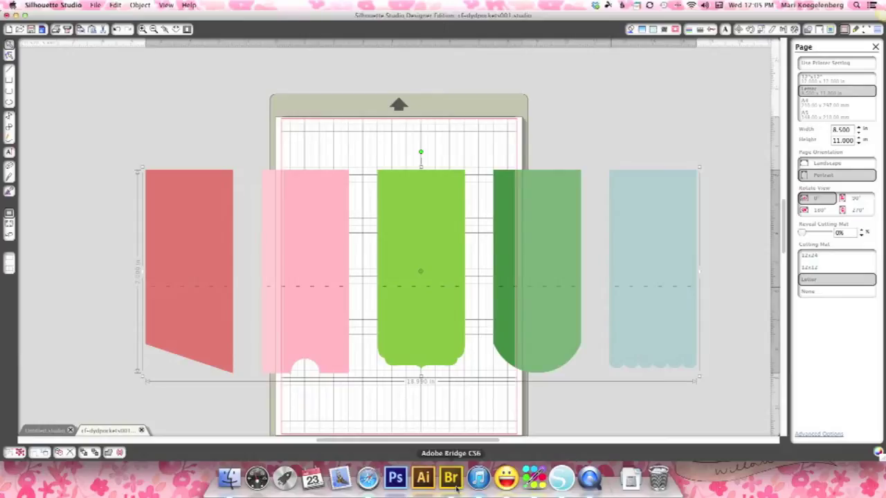
{"action": "left_click", "coordinate": [452, 478]}
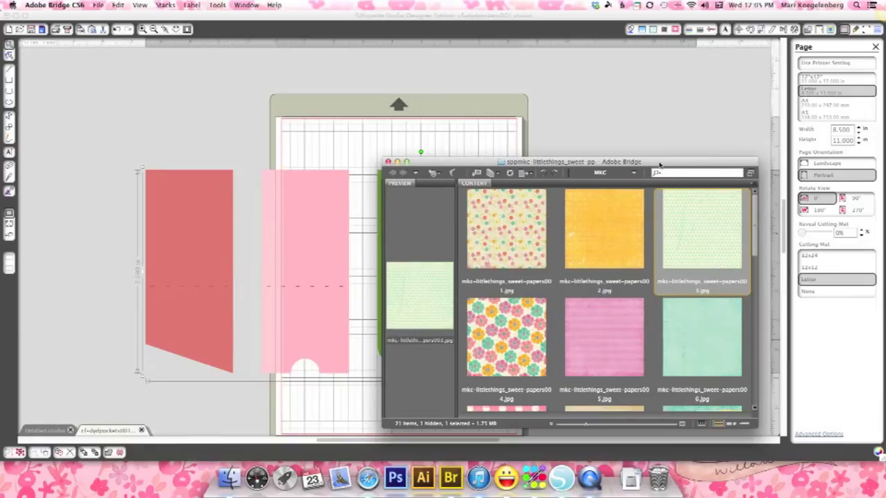
{"action": "left_click_drag", "start_coordinate": [666, 168], "coordinate": [700, 75]}
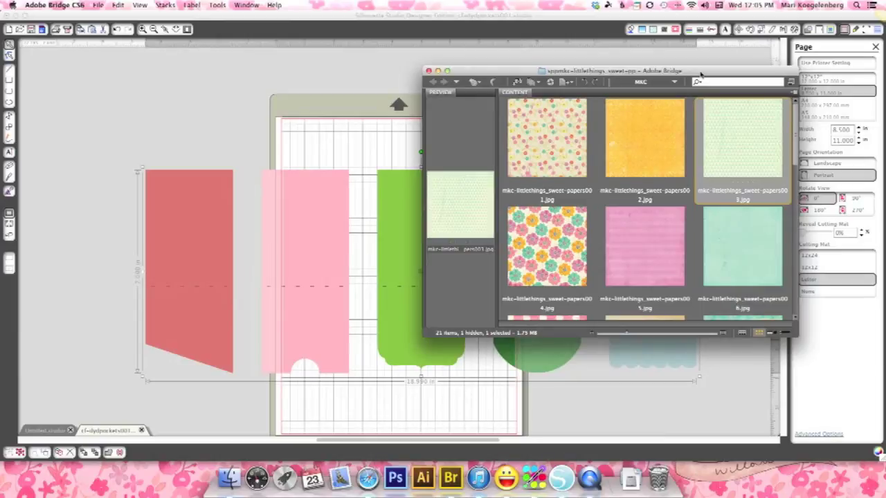
{"action": "left_click", "coordinate": [349, 232]}
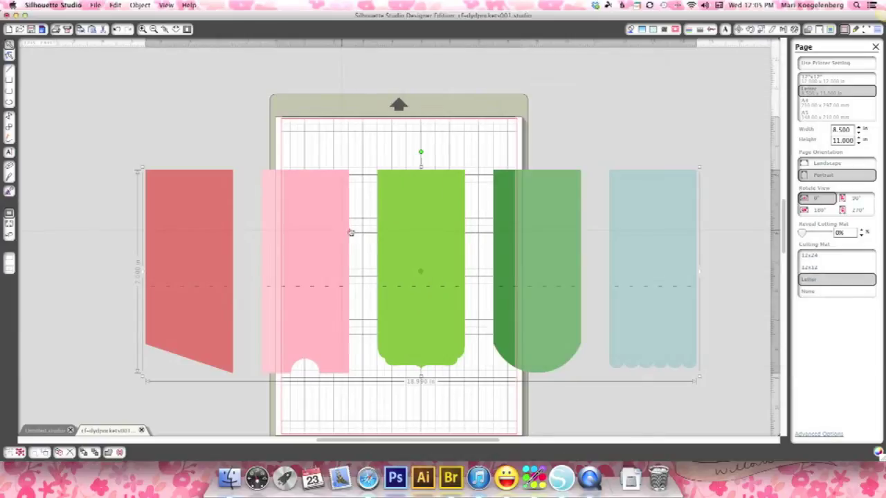
Ungroup the pocket shapes and clear the selection
{"action": "left_click", "coordinate": [138, 7]}
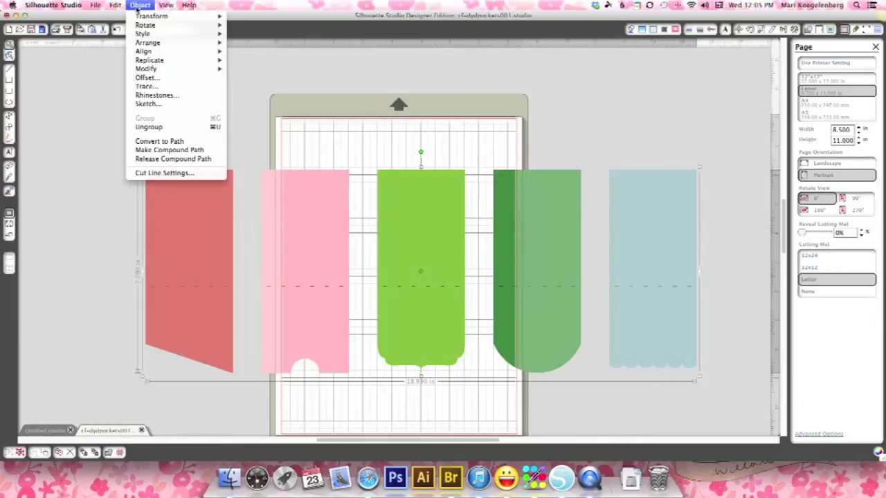
{"action": "left_click", "coordinate": [178, 130]}
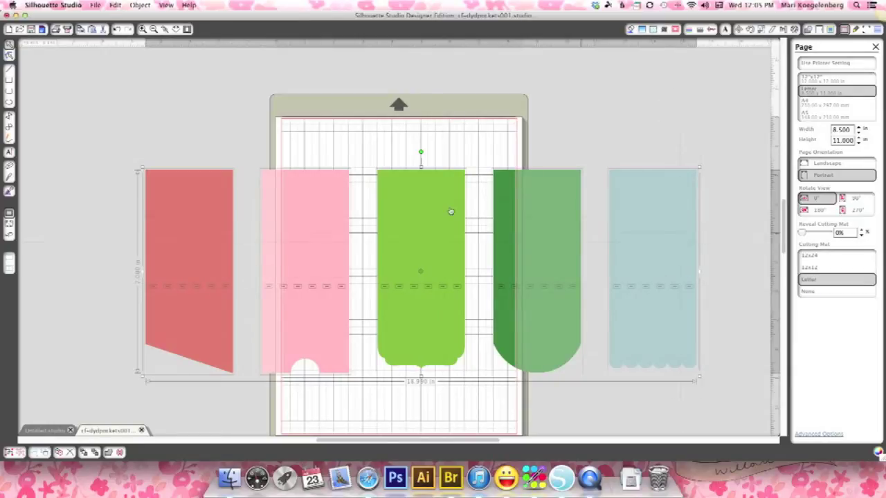
{"action": "left_click", "coordinate": [118, 160]}
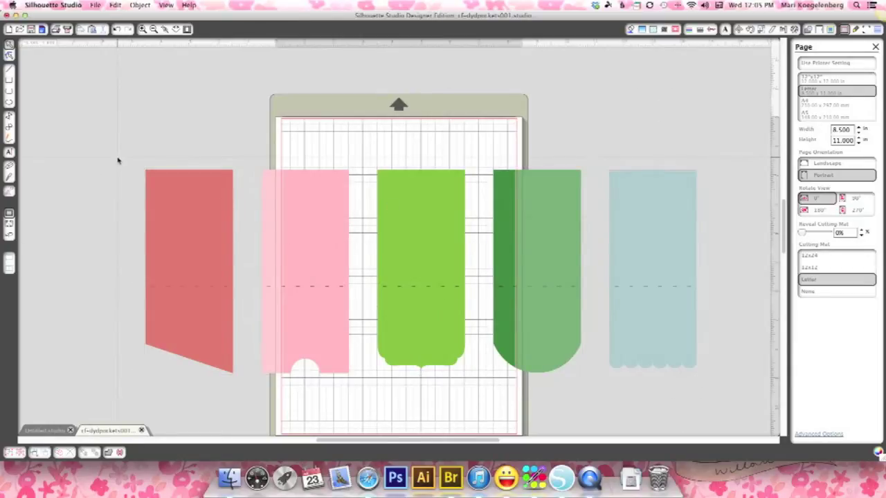
Group the red pocket and the pink pocket each with its own score line
{"action": "left_click_drag", "start_coordinate": [122, 157], "coordinate": [248, 395]}
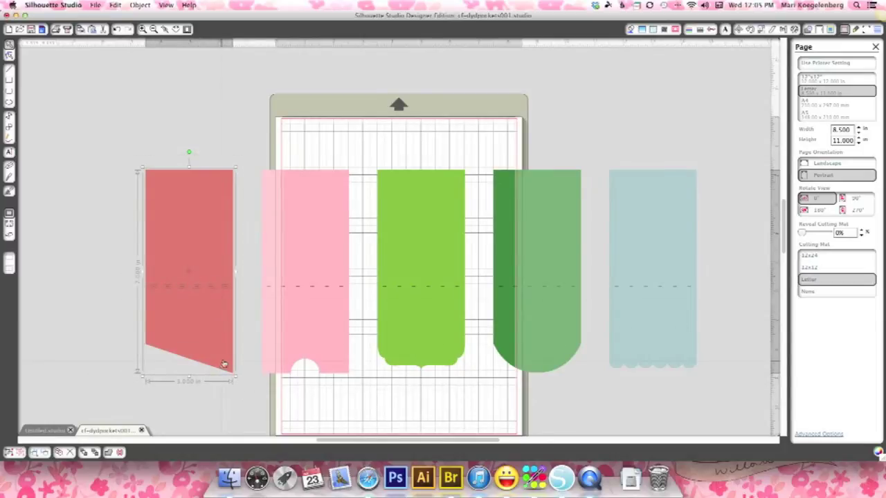
{"action": "left_click", "coordinate": [141, 6]}
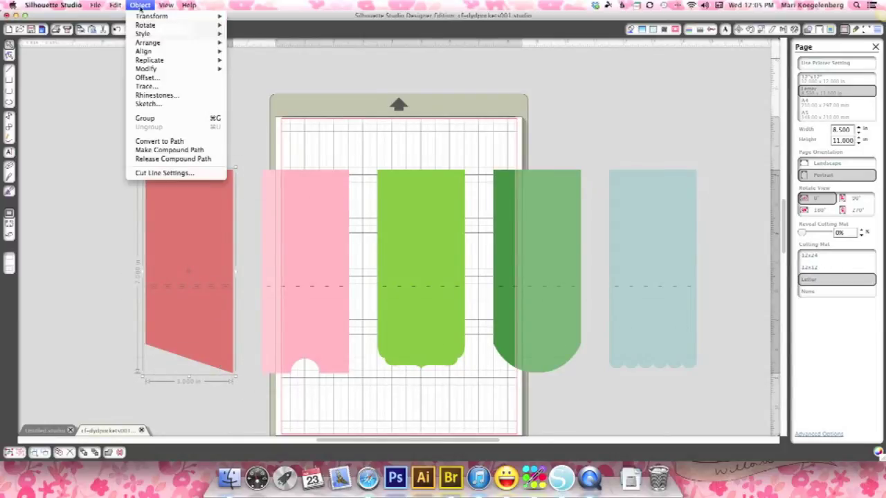
{"action": "left_click", "coordinate": [184, 119]}
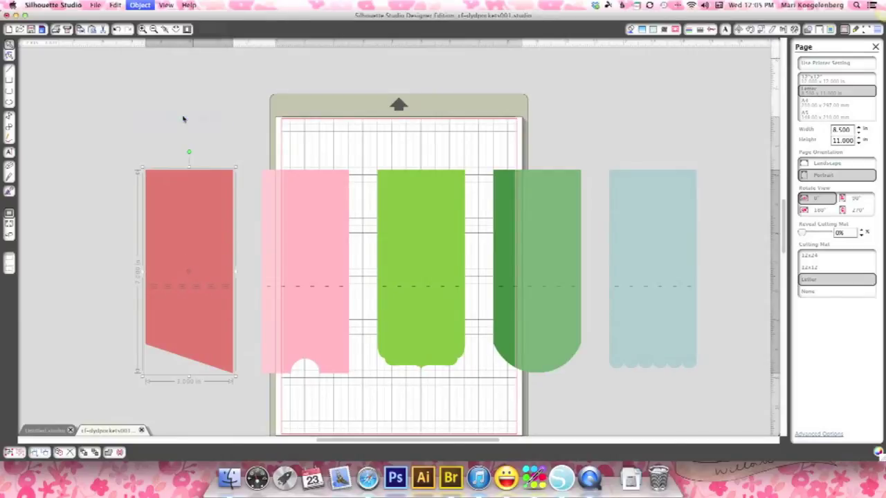
{"action": "left_click", "coordinate": [345, 322]}
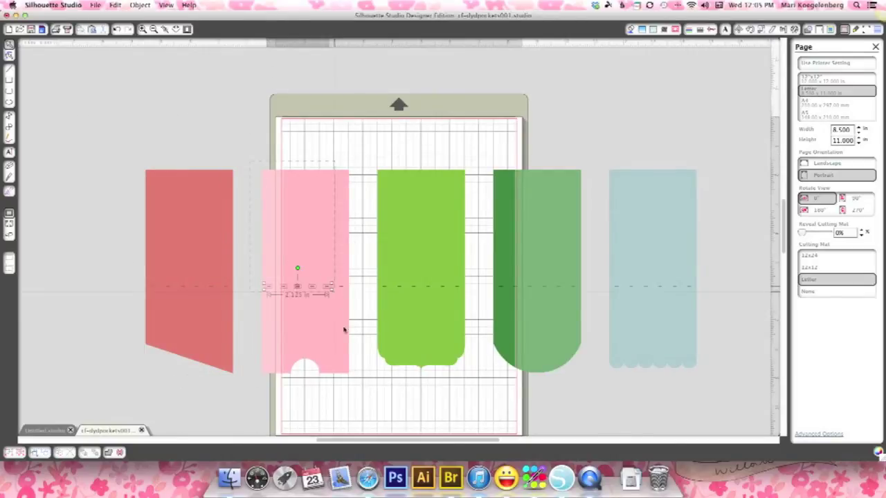
{"action": "left_click", "coordinate": [140, 5]}
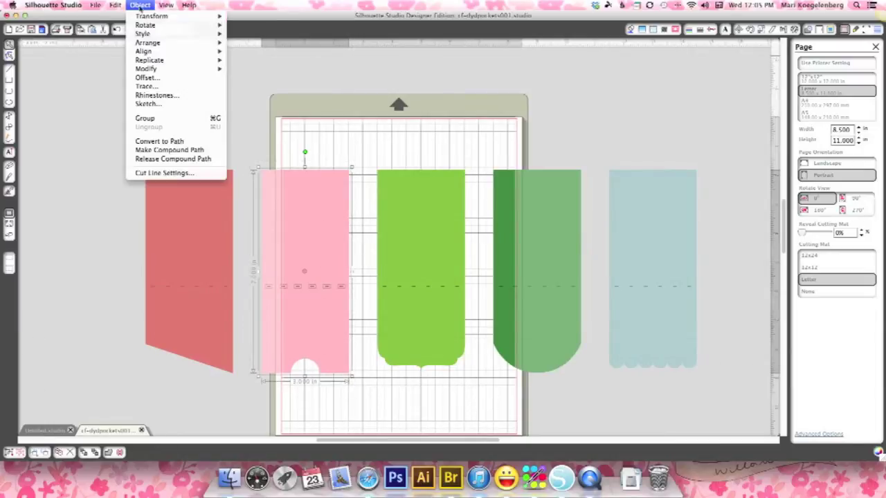
{"action": "left_click", "coordinate": [227, 119]}
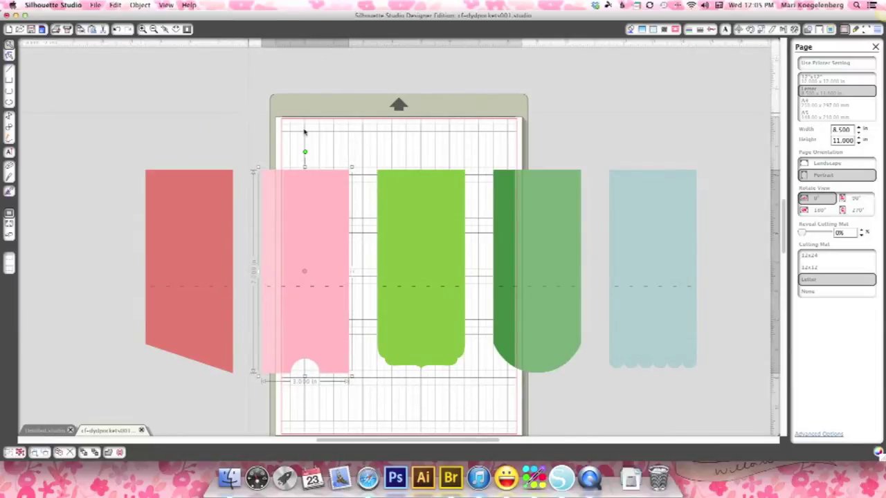
Select the green, dark green and light blue pockets with their score lines, then nudge the red pocket to test its grouping
{"action": "left_click_drag", "start_coordinate": [368, 163], "coordinate": [470, 376]}
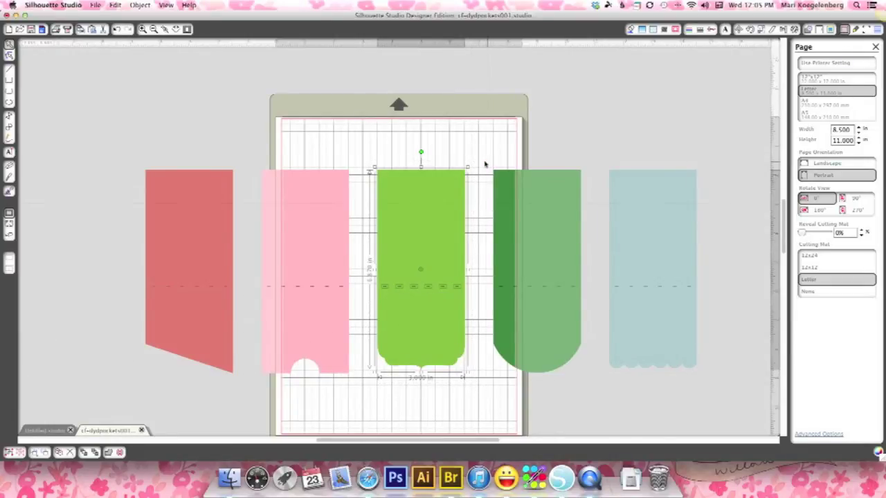
{"action": "left_click_drag", "start_coordinate": [483, 161], "coordinate": [589, 385]}
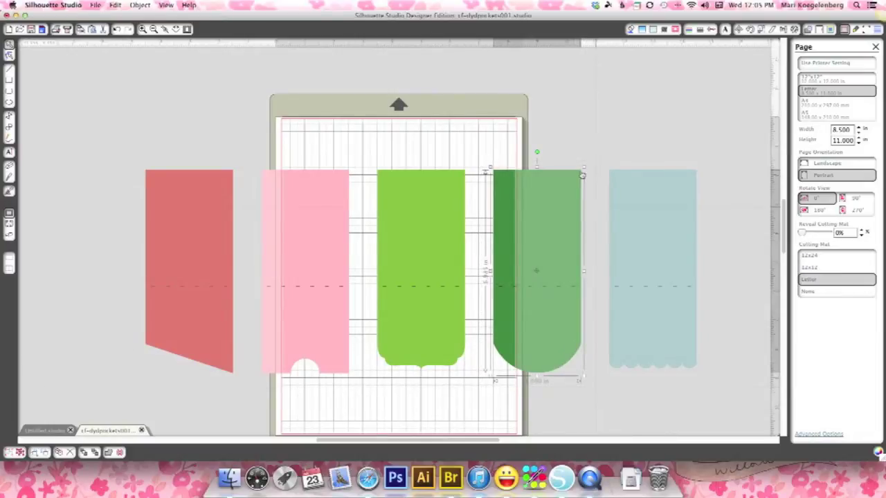
{"action": "left_click", "coordinate": [598, 158]}
{"action": "left_click_drag", "start_coordinate": [598, 158], "coordinate": [721, 386]}
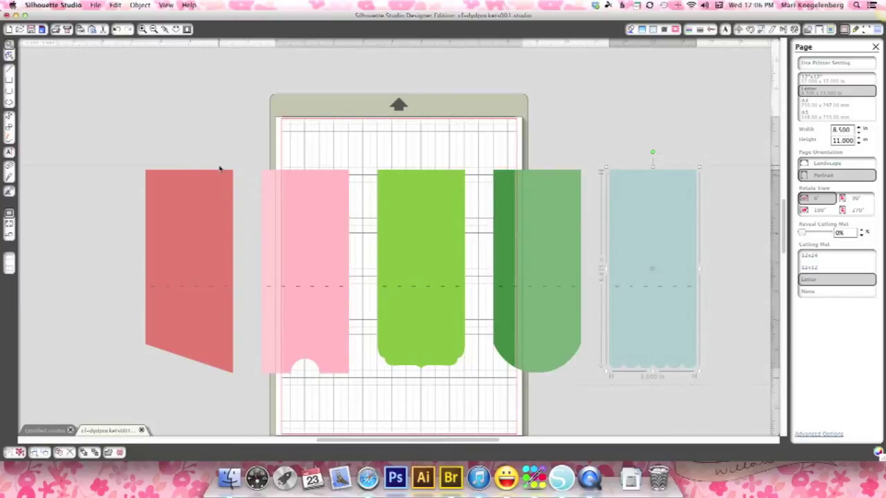
{"action": "mouse_move", "coordinate": [187, 222]}
{"action": "left_mouse_down"}
{"action": "mouse_move", "coordinate": [150, 196]}
{"action": "mouse_move", "coordinate": [150, 261]}
{"action": "mouse_move", "coordinate": [193, 203]}
{"action": "mouse_move", "coordinate": [192, 220]}
{"action": "left_mouse_up"}
{"action": "left_click", "coordinate": [253, 175]}
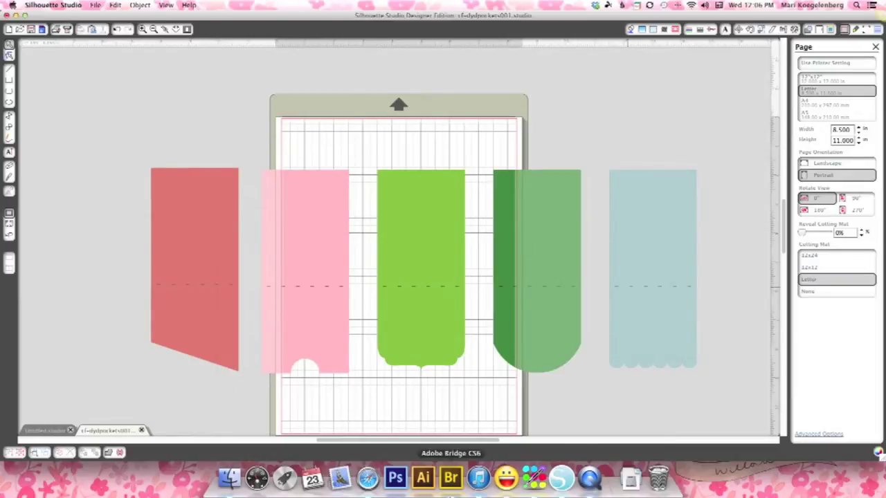
Bring Adobe Bridge forward and browse the sweet-papers thumbnails
{"action": "left_click", "coordinate": [451, 481]}
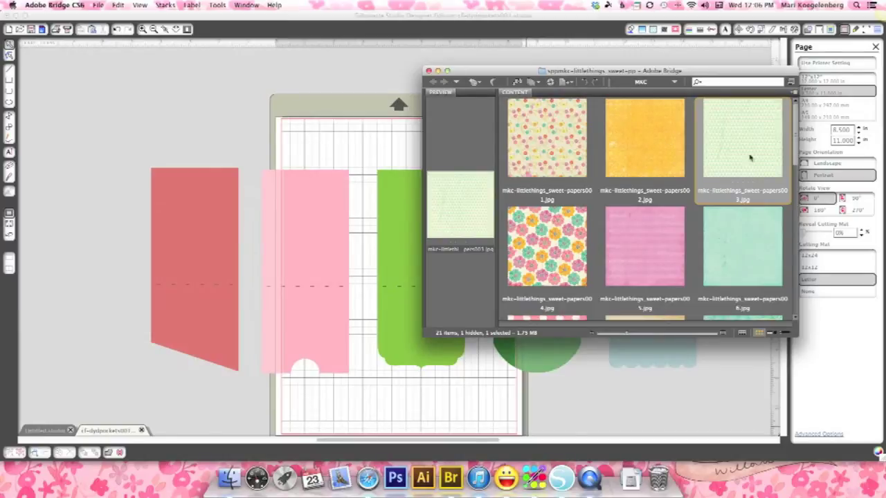
{"action": "scroll", "coordinate": [750, 159], "scroll_direction": "down", "scroll_amount": 3}
{"action": "scroll", "coordinate": [750, 159], "scroll_direction": "down", "scroll_amount": 5}
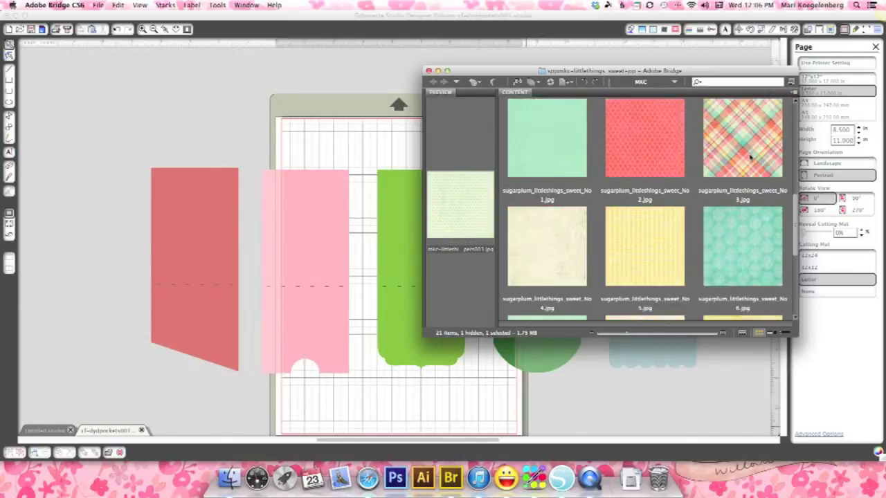
{"action": "scroll", "coordinate": [750, 158], "scroll_direction": "down", "scroll_amount": 5}
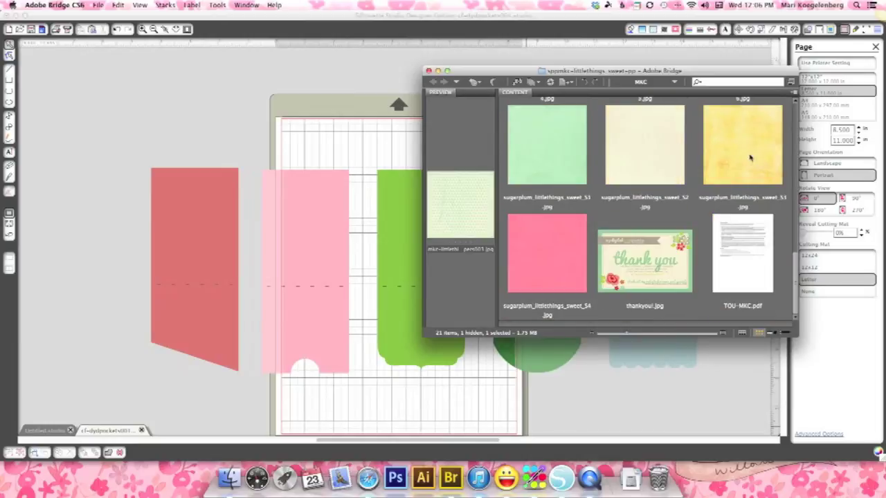
{"action": "scroll", "coordinate": [750, 159], "scroll_direction": "up", "scroll_amount": 10}
{"action": "scroll", "coordinate": [750, 159], "scroll_direction": "down", "scroll_amount": 3}
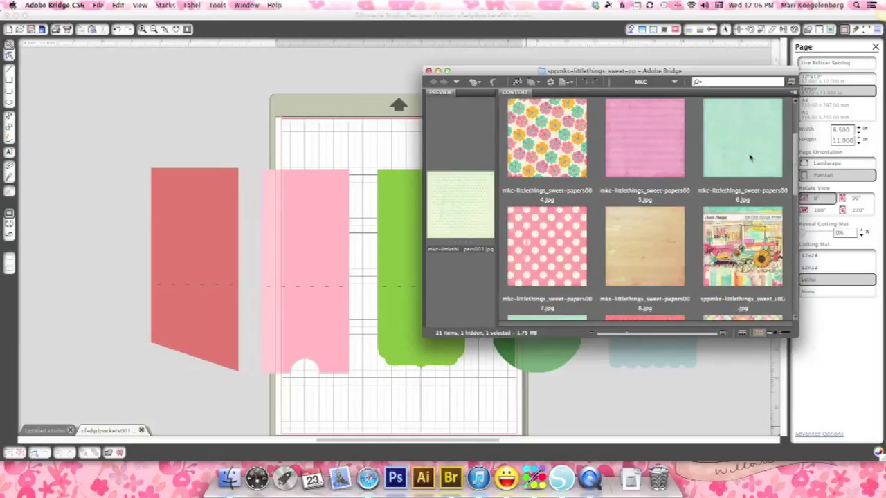
{"action": "scroll", "coordinate": [750, 159], "scroll_direction": "up", "scroll_amount": 3}
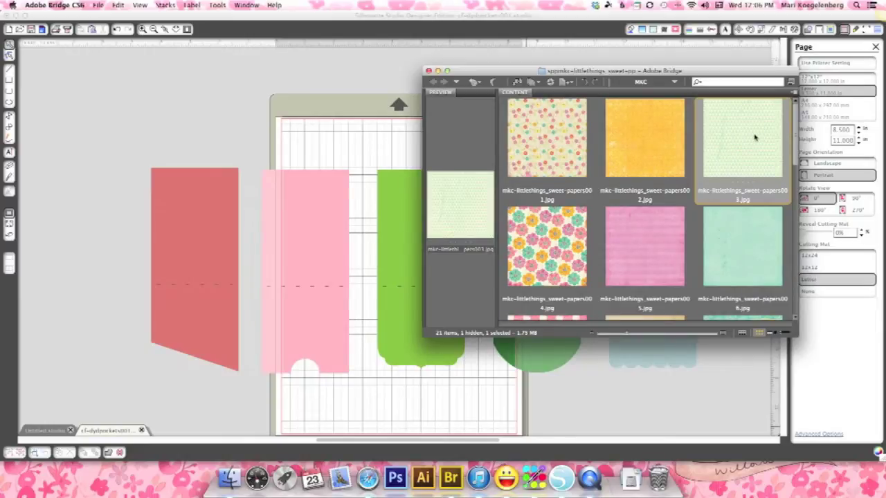
Fill the leftmost pocket with green triangle paper and the pink pocket with pink stripes
{"action": "left_click_drag", "start_coordinate": [755, 137], "coordinate": [226, 202]}
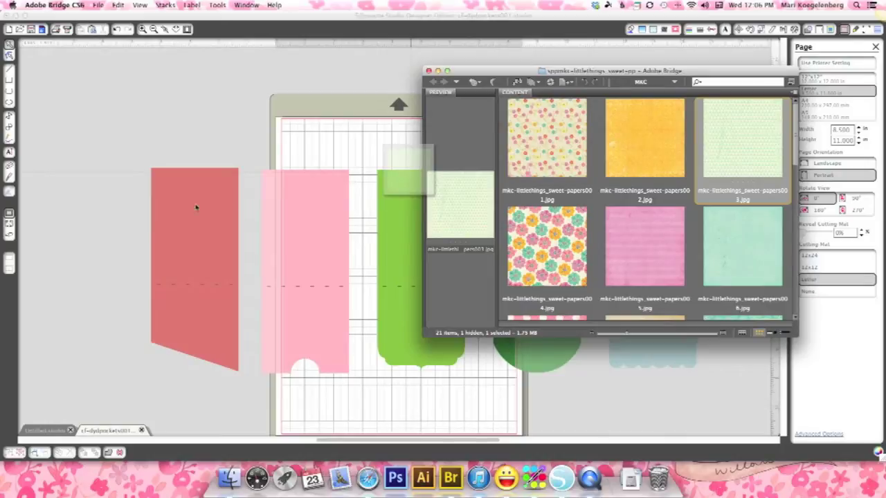
{"action": "left_click_drag", "start_coordinate": [168, 239], "coordinate": [186, 257]}
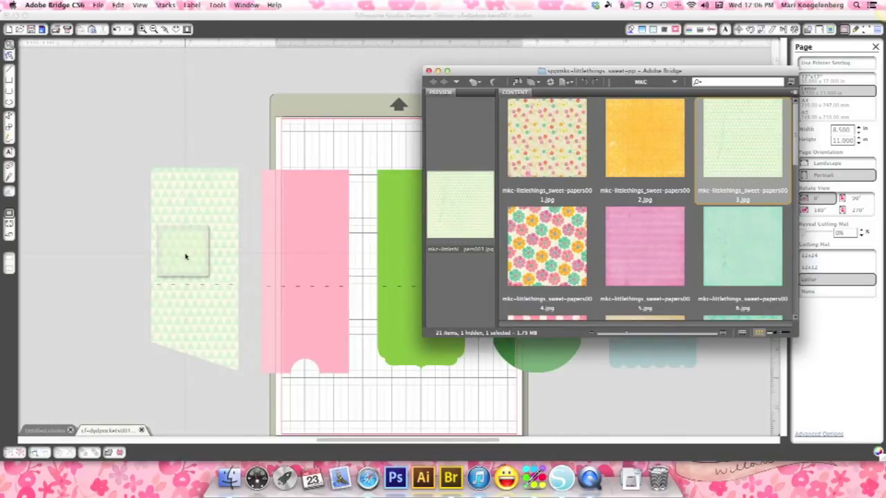
{"action": "left_click_drag", "start_coordinate": [185, 257], "coordinate": [128, 248]}
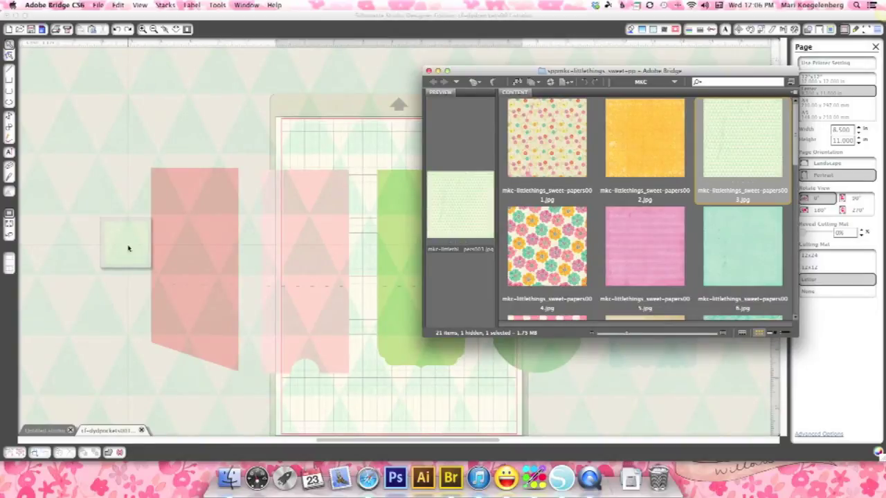
{"action": "left_click_drag", "start_coordinate": [128, 248], "coordinate": [197, 246]}
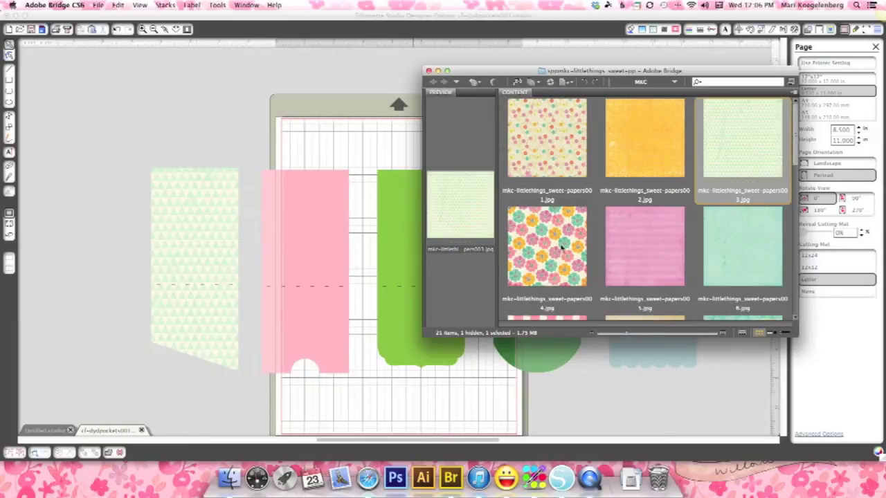
{"action": "left_click", "coordinate": [669, 247]}
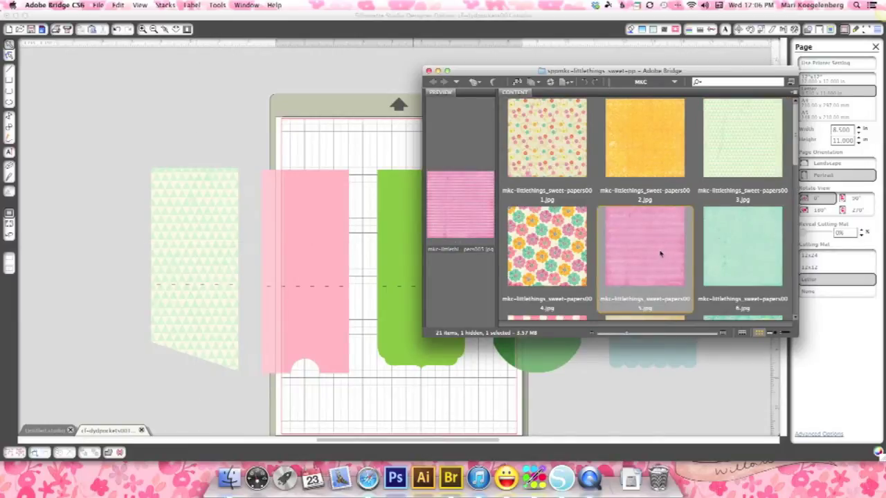
{"action": "left_click_drag", "start_coordinate": [661, 254], "coordinate": [295, 275]}
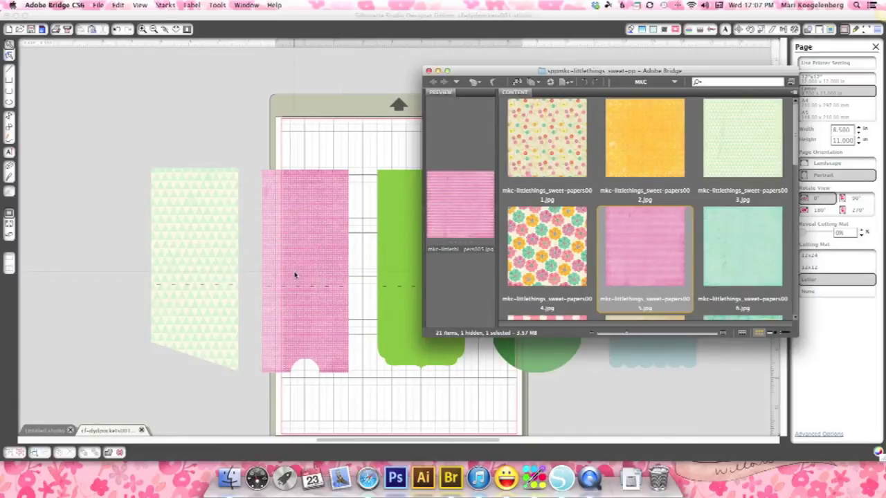
Fill the scalloped green pocket with wood-grain paper
{"action": "scroll", "coordinate": [655, 239], "scroll_direction": "down", "scroll_amount": 4}
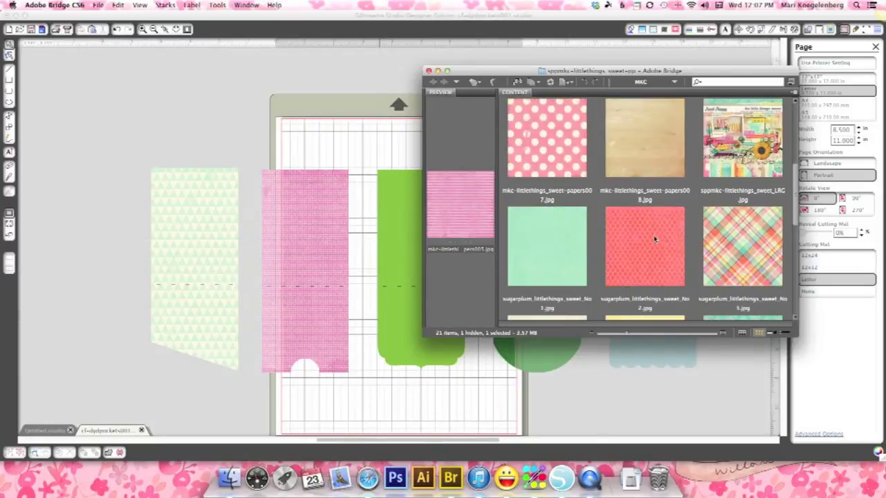
{"action": "scroll", "coordinate": [655, 238], "scroll_direction": "up", "scroll_amount": 2}
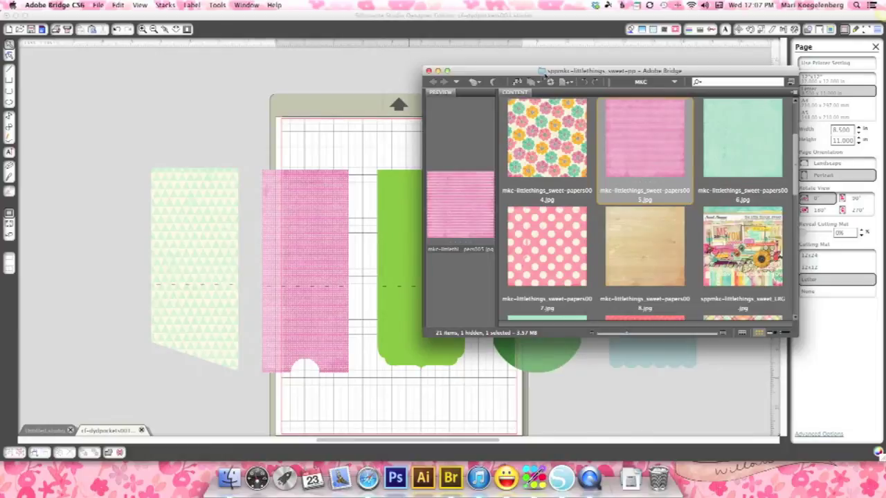
{"action": "left_click_drag", "start_coordinate": [684, 69], "coordinate": [237, 128]}
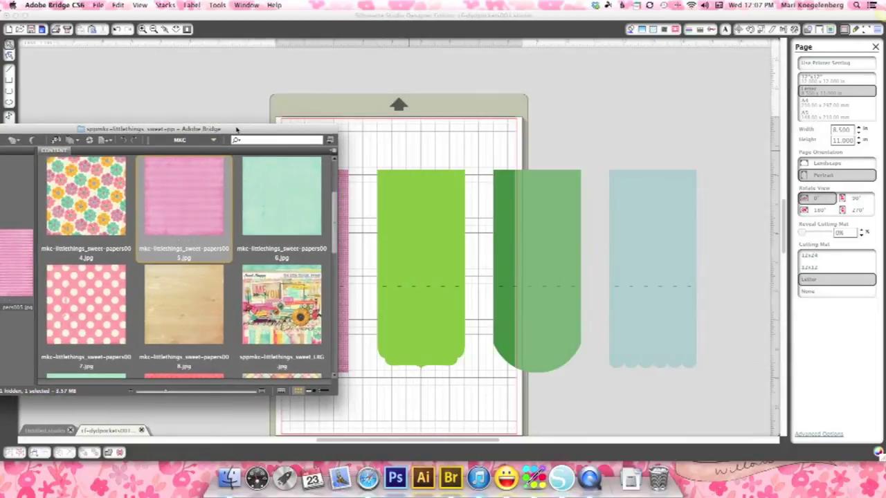
{"action": "left_click_drag", "start_coordinate": [184, 323], "coordinate": [425, 283]}
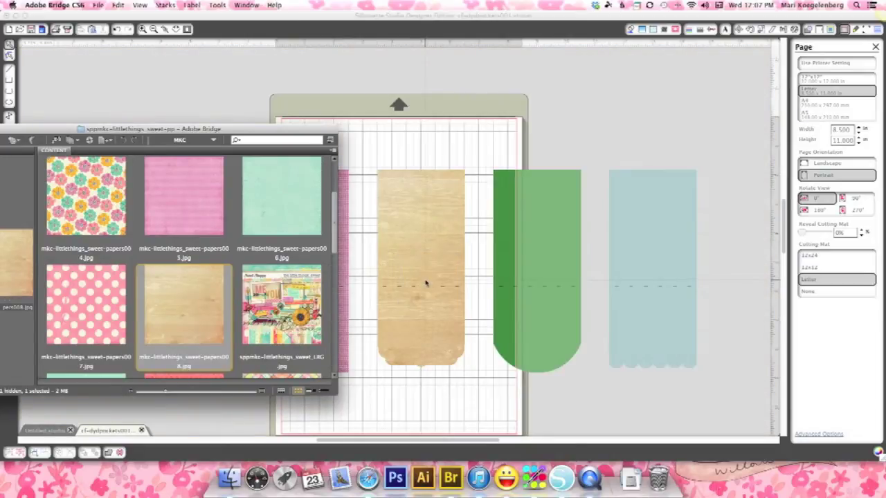
Fill the rounded green pocket with floral paper and the blue pocket with pink polka dots
{"action": "scroll", "coordinate": [336, 227], "scroll_direction": "up", "scroll_amount": 3}
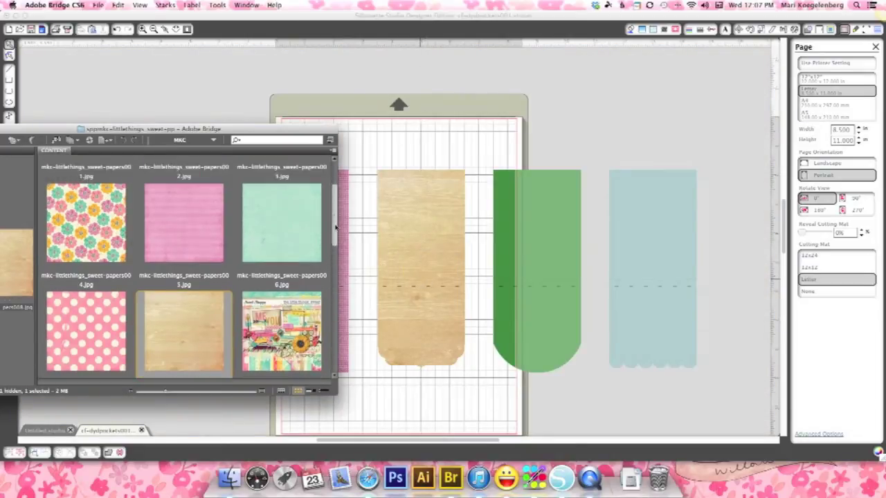
{"action": "scroll", "coordinate": [336, 226], "scroll_direction": "up", "scroll_amount": 1}
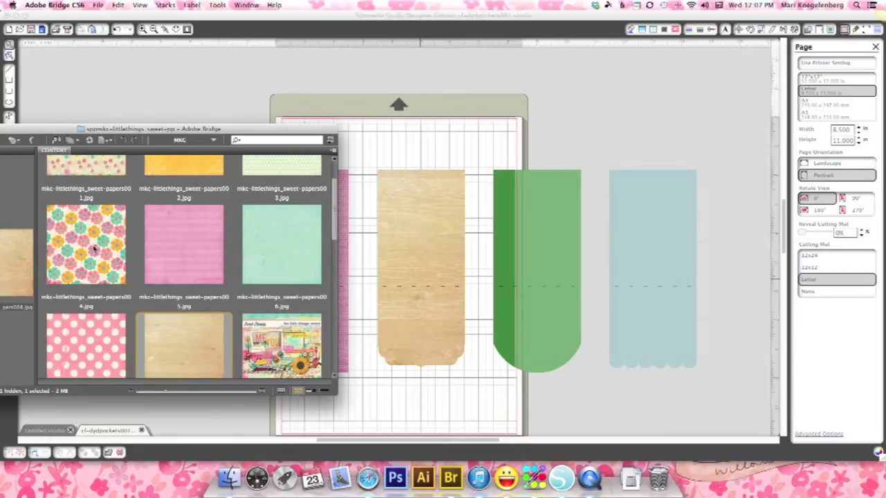
{"action": "left_click_drag", "start_coordinate": [93, 250], "coordinate": [405, 245]}
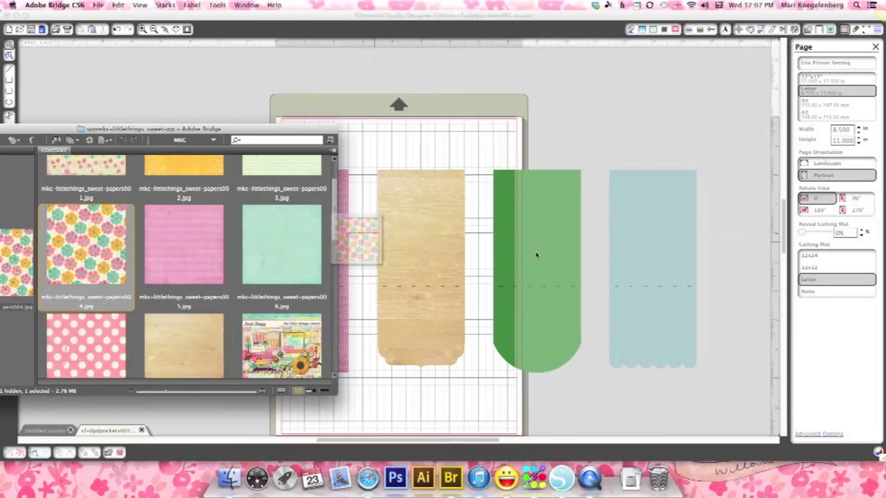
{"action": "left_click_drag", "start_coordinate": [536, 255], "coordinate": [534, 253]}
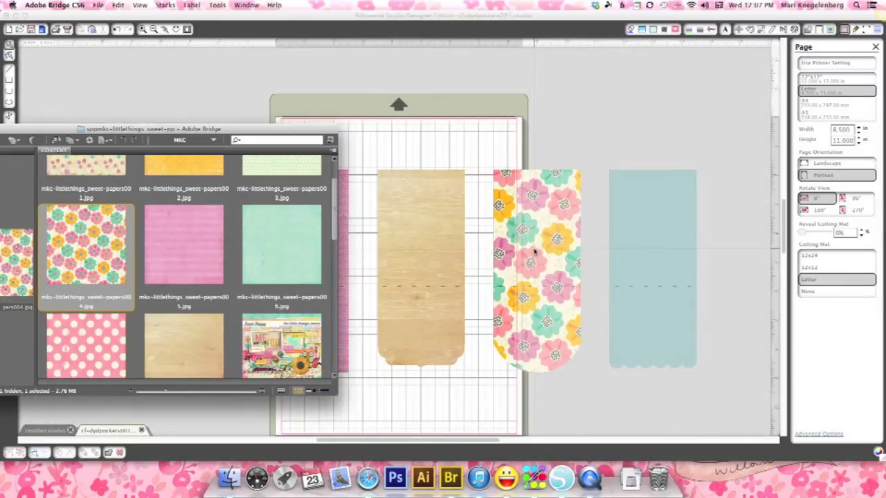
{"action": "left_click_drag", "start_coordinate": [83, 359], "coordinate": [657, 271]}
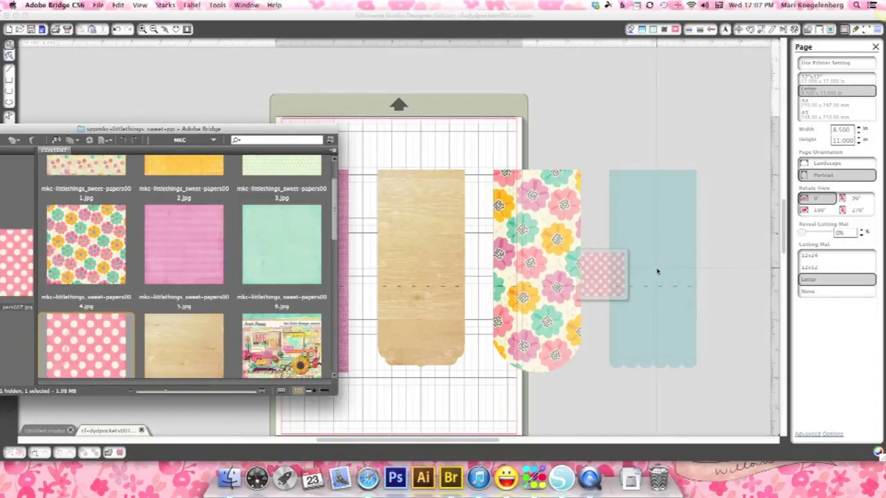
{"action": "left_click_drag", "start_coordinate": [657, 271], "coordinate": [672, 272]}
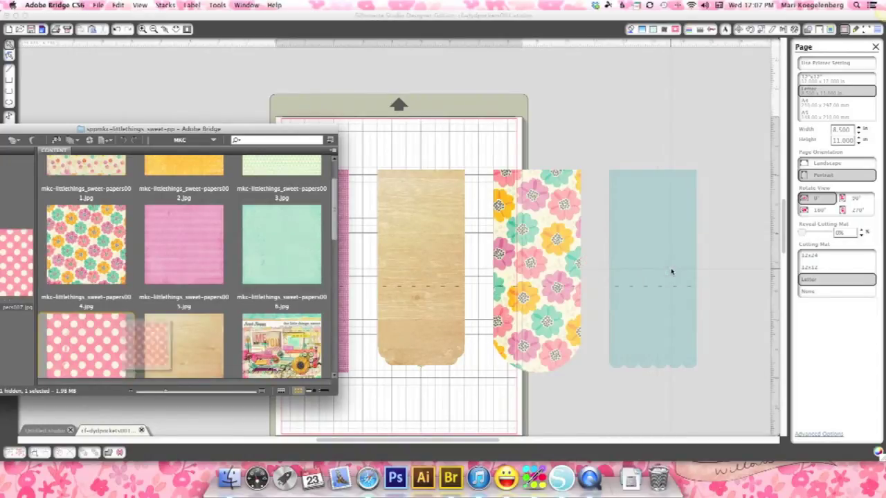
{"action": "left_click_drag", "start_coordinate": [106, 346], "coordinate": [663, 255]}
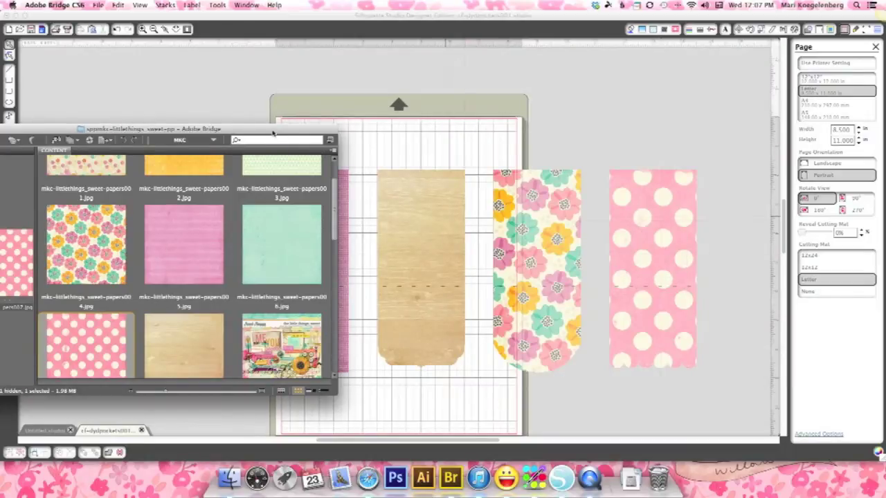
{"action": "left_click_drag", "start_coordinate": [285, 132], "coordinate": [542, 144]}
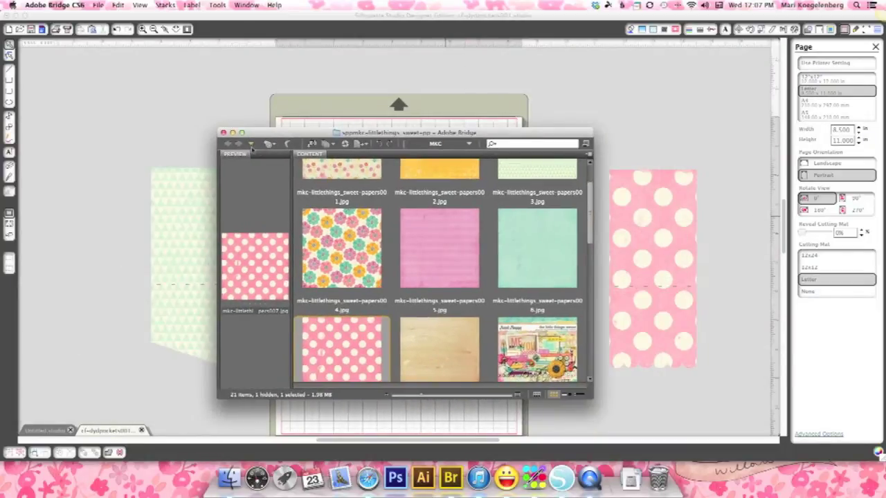
Place the pink striped pocket at the page's lower left and the green triangle pocket at top-left
{"action": "left_click", "coordinate": [223, 135]}
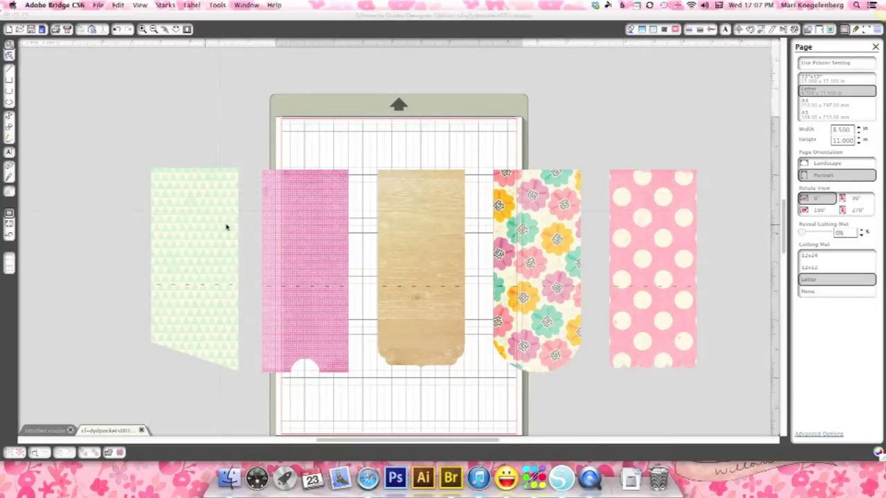
{"action": "left_click", "coordinate": [326, 255]}
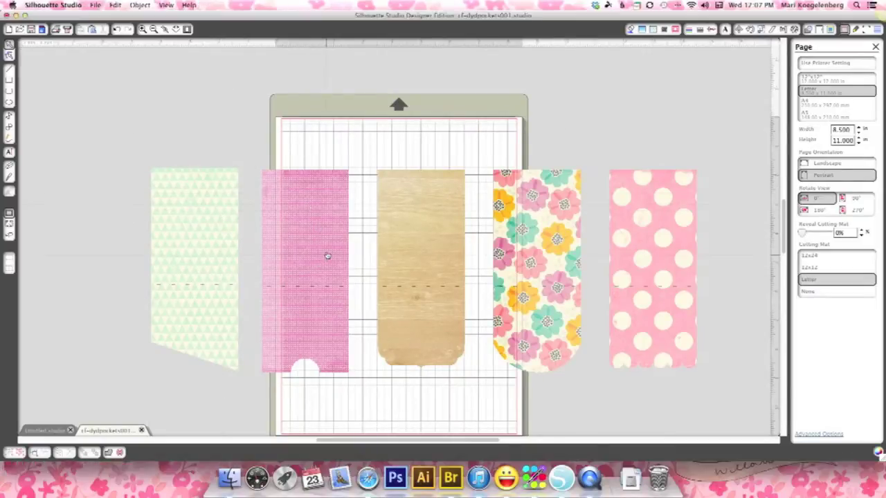
{"action": "left_click_drag", "start_coordinate": [314, 206], "coordinate": [328, 333]}
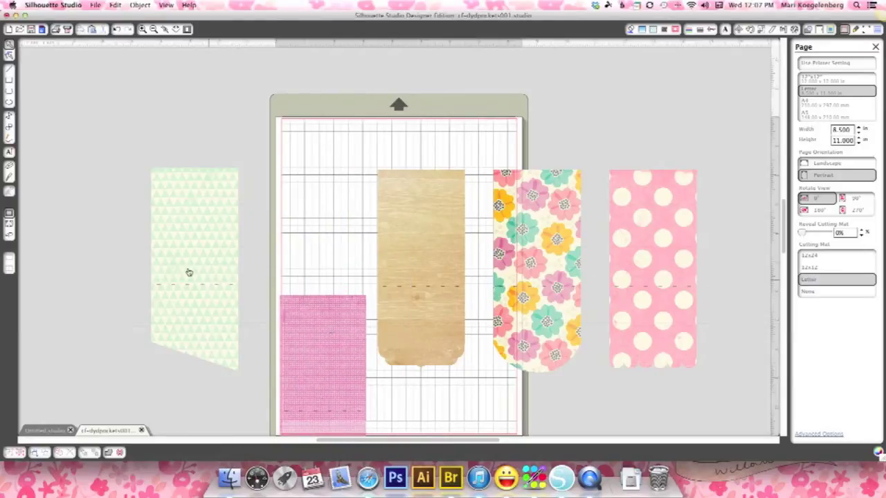
{"action": "left_click_drag", "start_coordinate": [232, 245], "coordinate": [327, 189]}
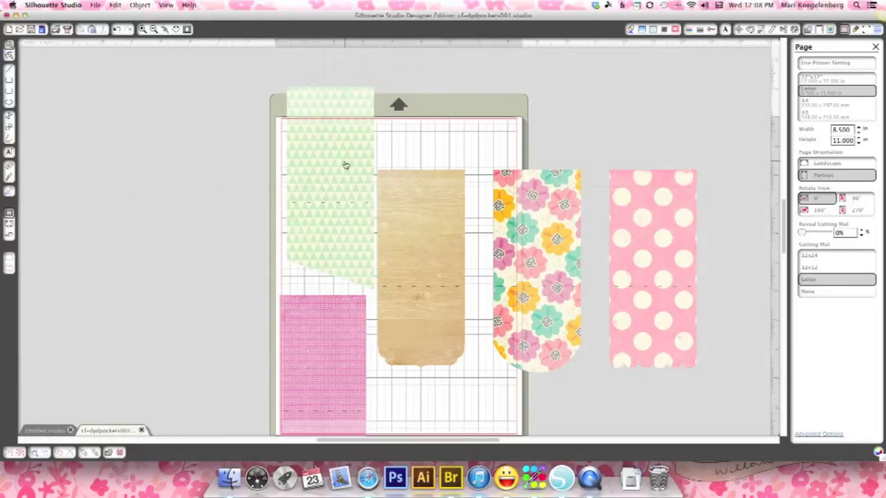
{"action": "left_click", "coordinate": [344, 163]}
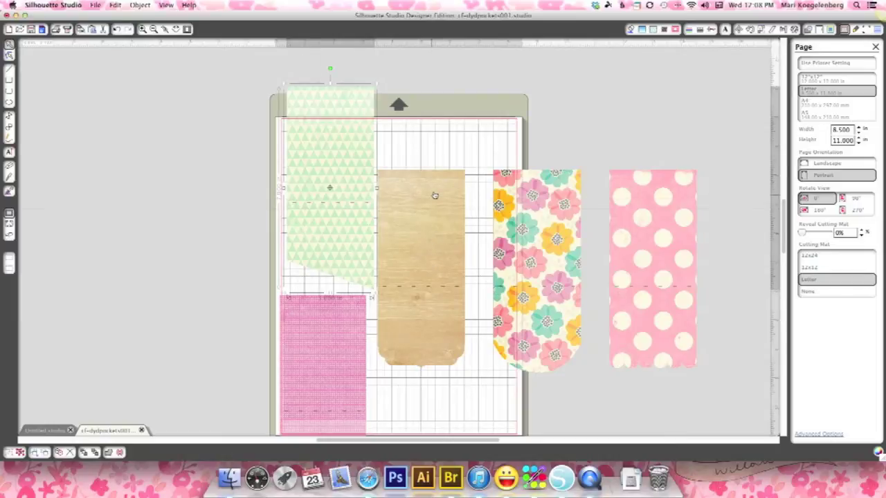
{"action": "left_click", "coordinate": [438, 157]}
Move the wood tag to the mat's top, the floral pocket beside the pink one, and the polka-dot pocket onto the mat
{"action": "left_click_drag", "start_coordinate": [424, 266], "coordinate": [427, 180]}
{"action": "left_click_drag", "start_coordinate": [533, 214], "coordinate": [444, 344]}
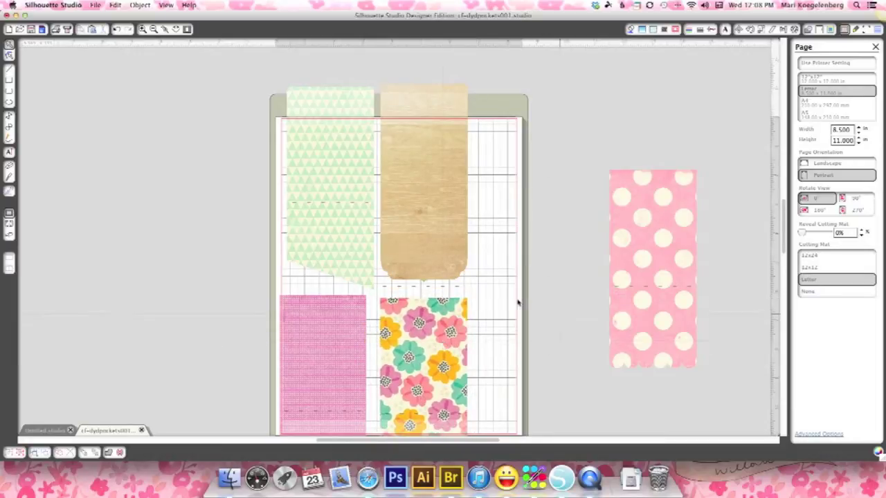
{"action": "left_click", "coordinate": [466, 269]}
{"action": "left_click", "coordinate": [483, 308]}
{"action": "left_click", "coordinate": [641, 256]}
{"action": "left_click_drag", "start_coordinate": [641, 257], "coordinate": [533, 214]}
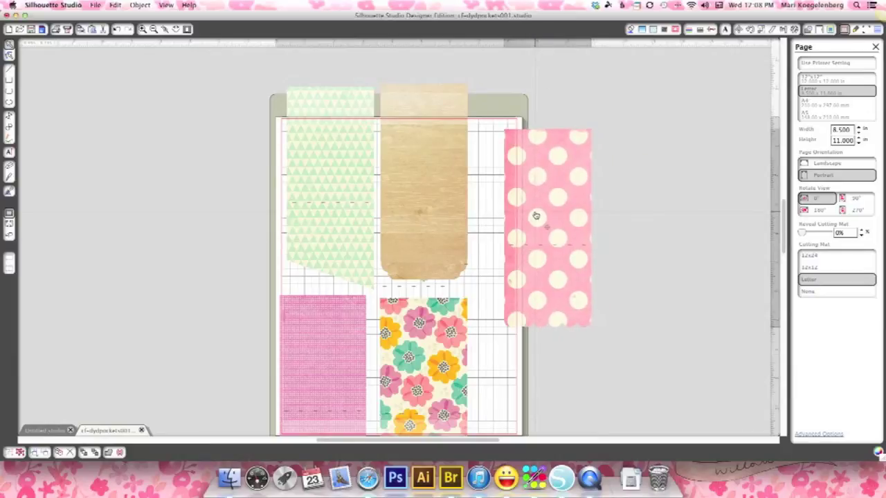
Undo the polka-dot, floral and wood tag moves
{"action": "left_click", "coordinate": [116, 5]}
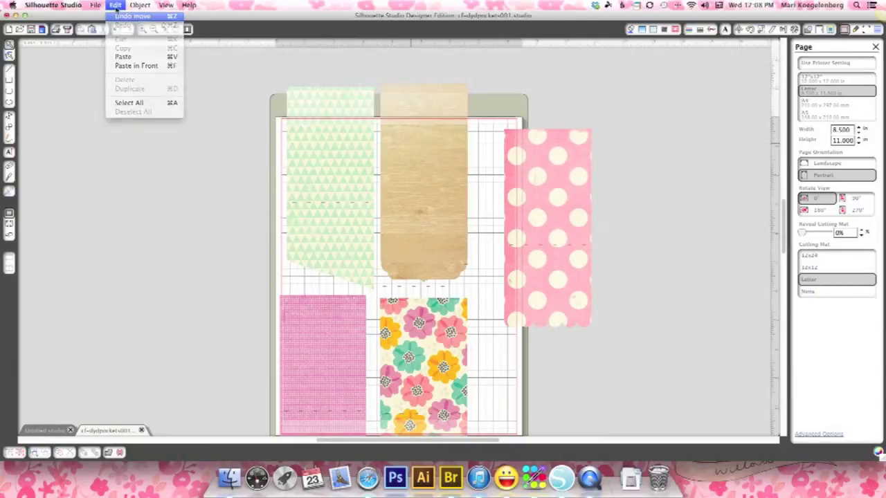
{"action": "left_click", "coordinate": [128, 16]}
{"action": "left_click", "coordinate": [116, 5]}
{"action": "left_click", "coordinate": [123, 16]}
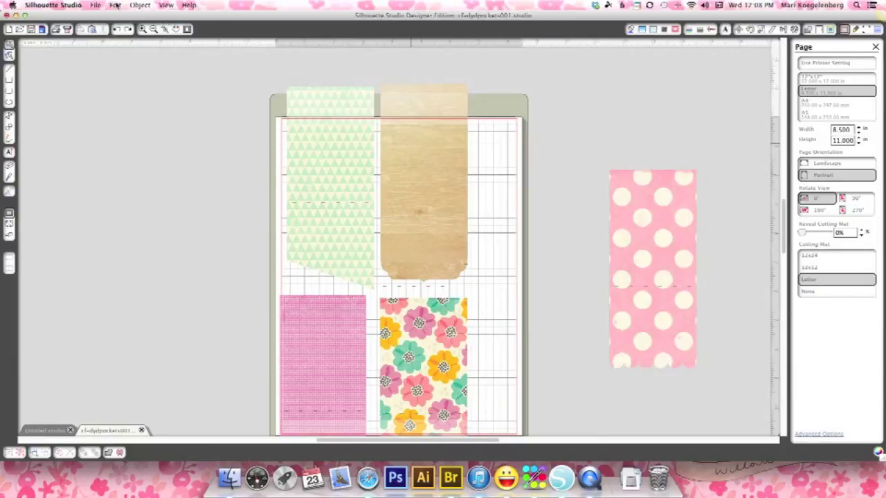
{"action": "left_click", "coordinate": [116, 4]}
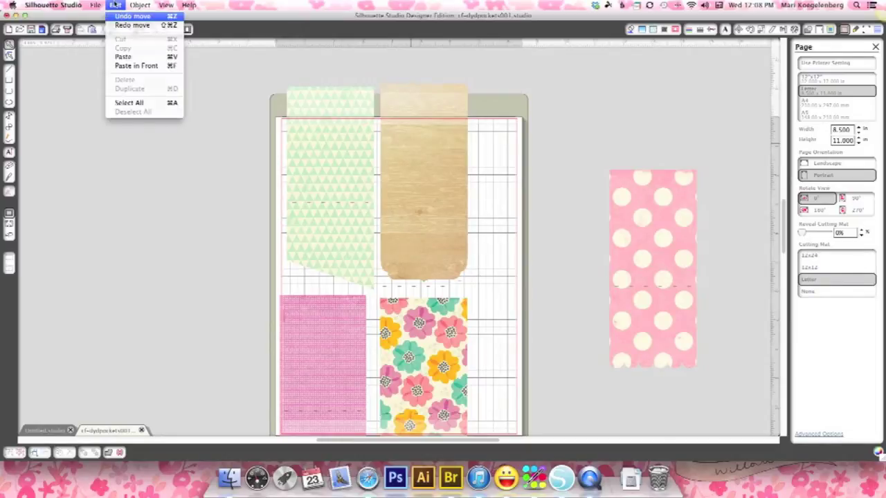
{"action": "left_click", "coordinate": [116, 4]}
{"action": "left_click", "coordinate": [116, 5]}
{"action": "left_click", "coordinate": [123, 16]}
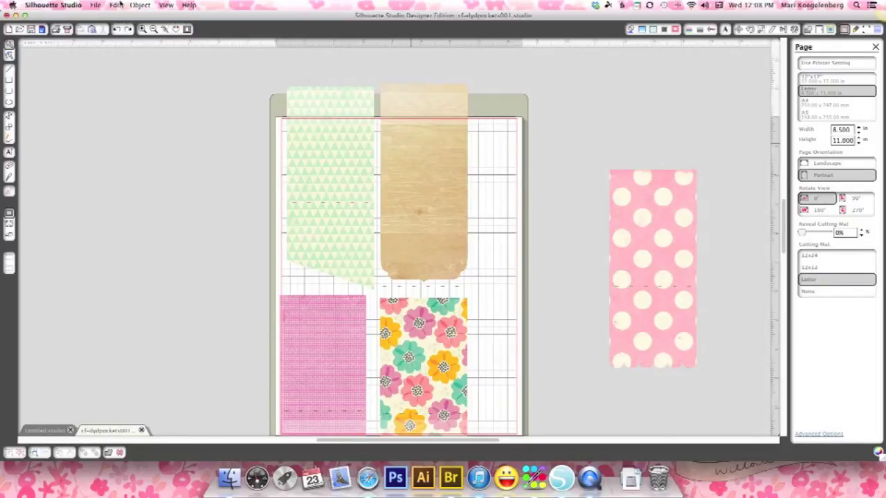
{"action": "key", "text": "super+z"}
{"action": "key", "text": "super+z"}
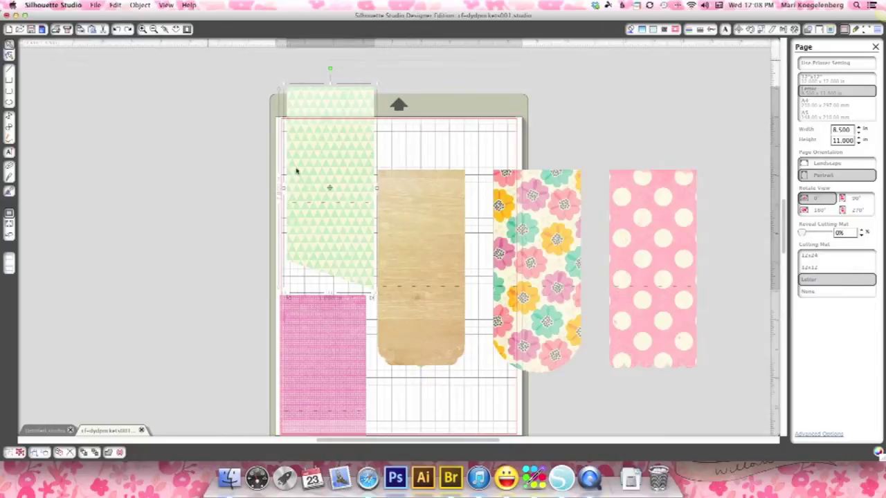
Group the wood tag with its scoring line and move it to the top of the mat
{"action": "left_click", "coordinate": [473, 393]}
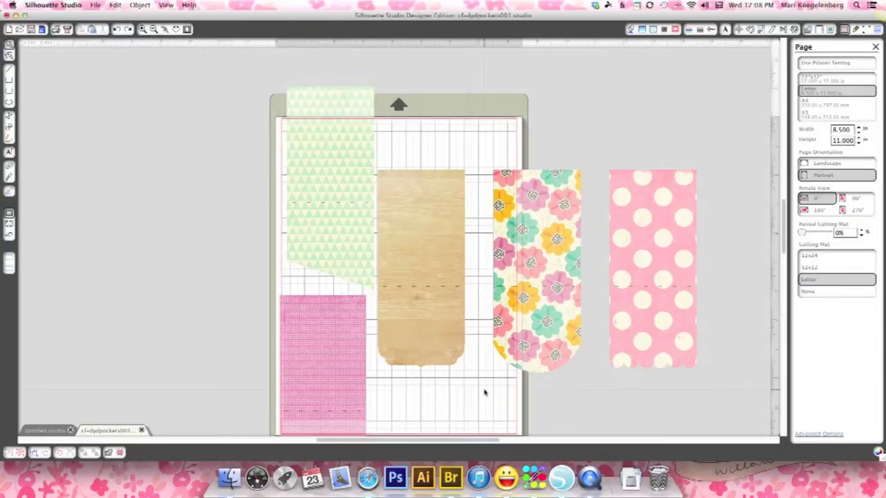
{"action": "left_click", "coordinate": [398, 286]}
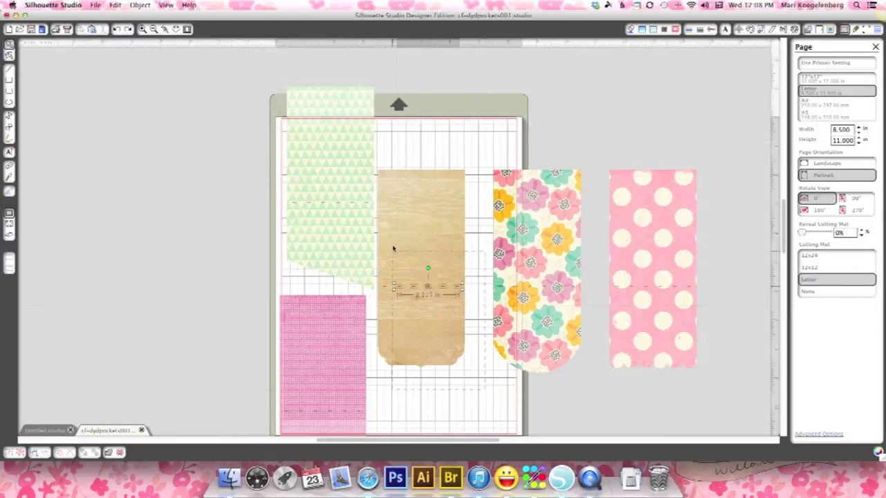
{"action": "left_click", "coordinate": [376, 169]}
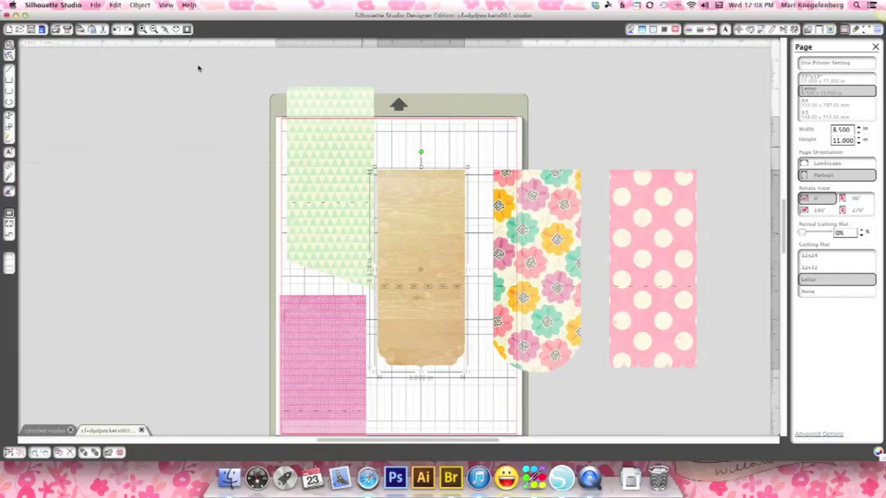
{"action": "left_click", "coordinate": [140, 6]}
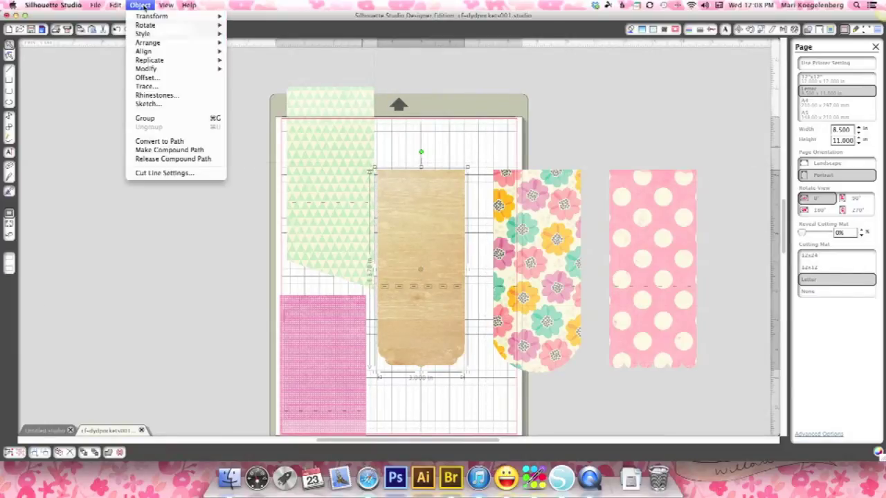
{"action": "left_click", "coordinate": [196, 120]}
{"action": "left_click_drag", "start_coordinate": [437, 334], "coordinate": [445, 258]}
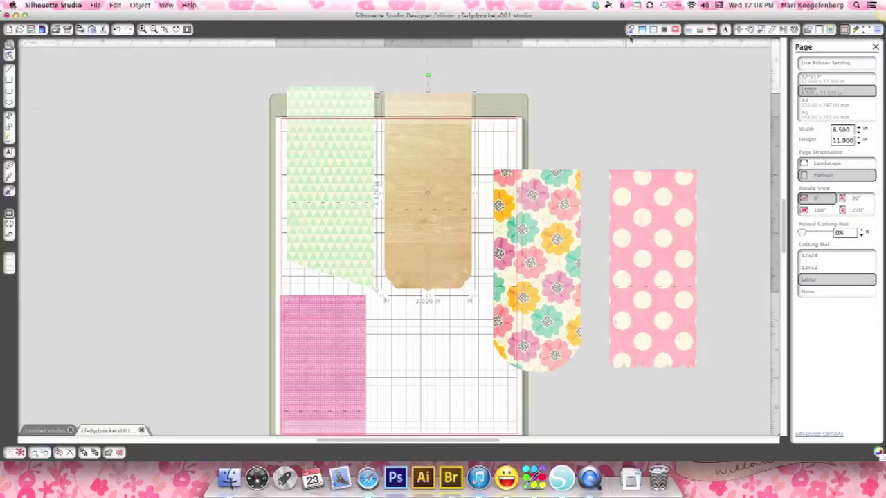
For the green triangle pocket's fill, try 180° rotation, vertical mirror and stretch in the advanced options
{"action": "left_click", "coordinate": [652, 30]}
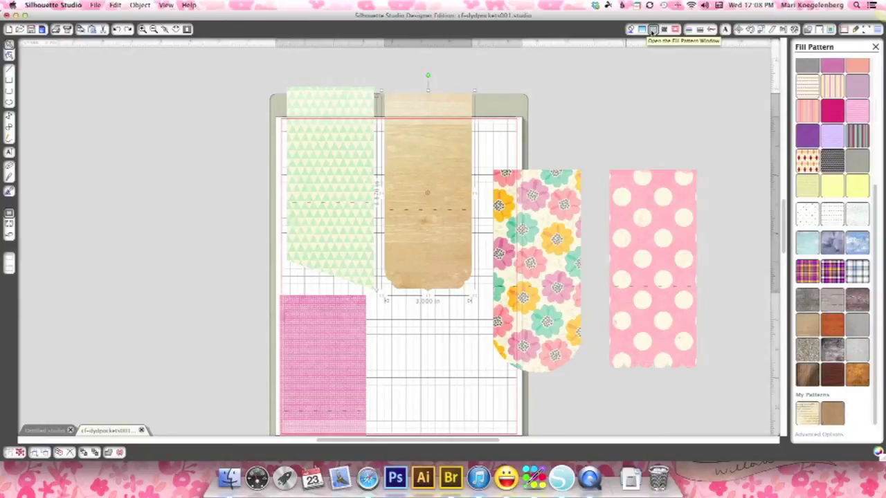
{"action": "left_click", "coordinate": [326, 261]}
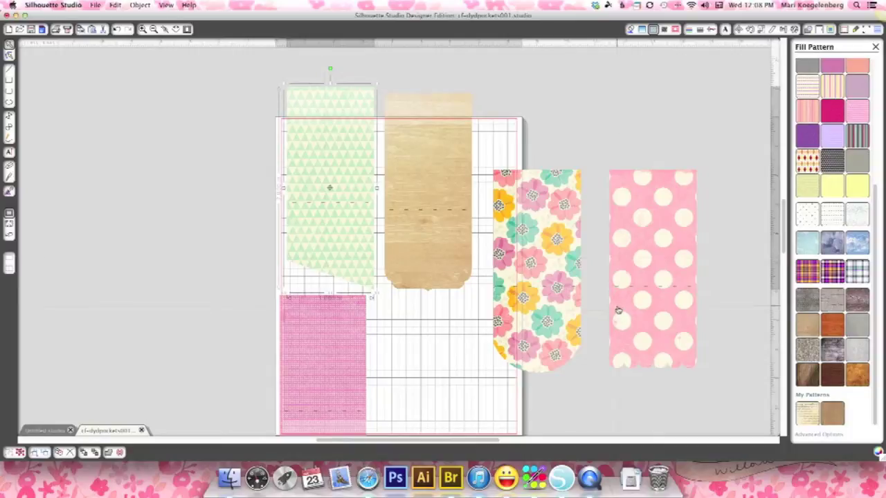
{"action": "left_click", "coordinate": [820, 435]}
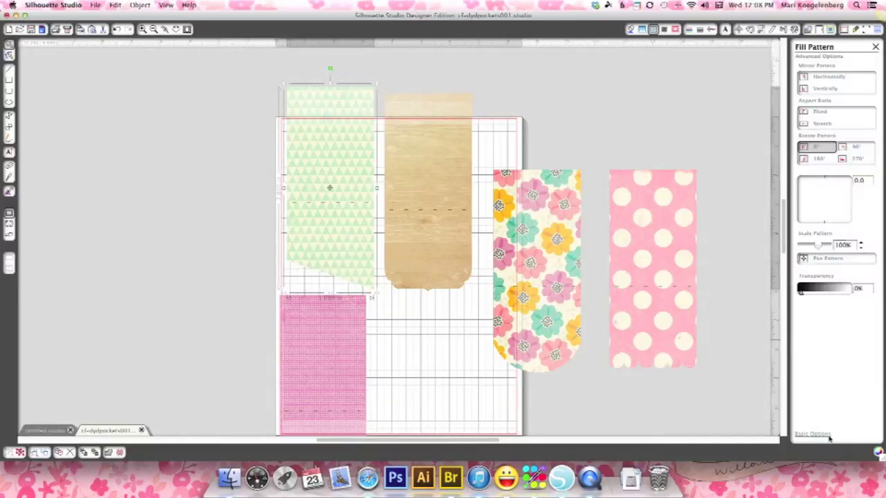
{"action": "left_click", "coordinate": [828, 79]}
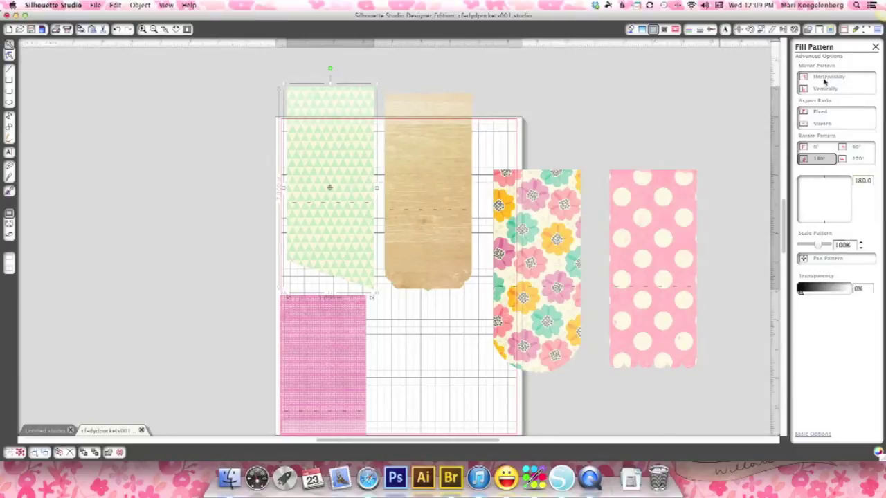
{"action": "left_click", "coordinate": [825, 89]}
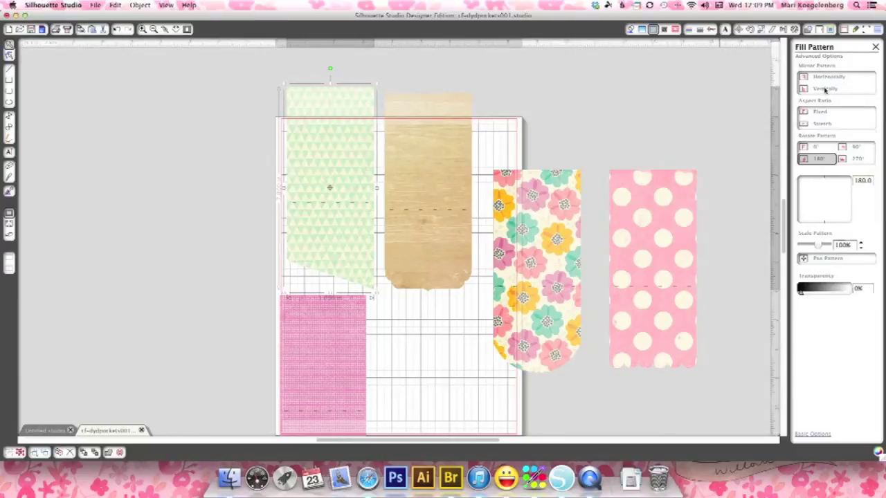
{"action": "left_click", "coordinate": [828, 123]}
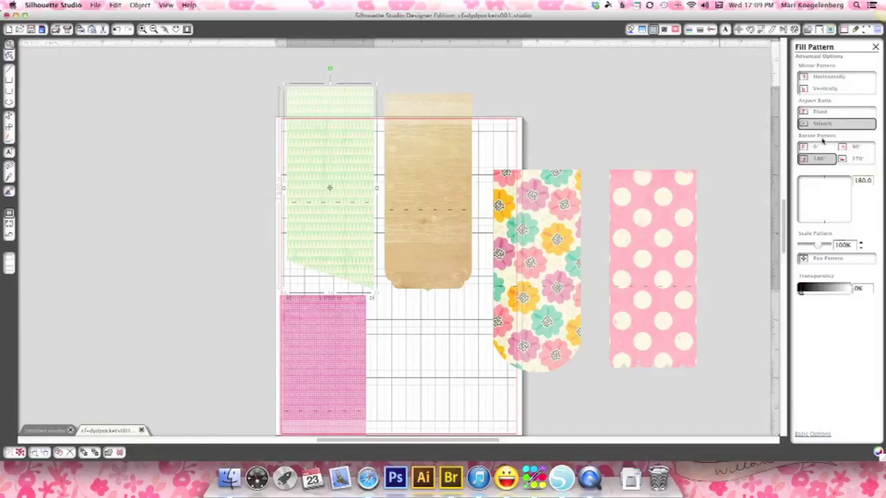
Fix the pattern's aspect ratio, trying 270° and 180° rotations before removing the rotation
{"action": "left_click", "coordinate": [815, 115]}
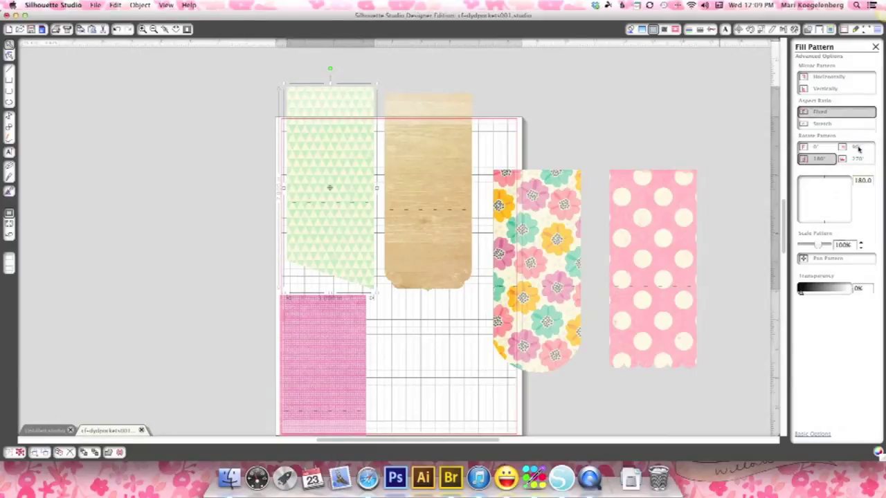
{"action": "left_click", "coordinate": [858, 148]}
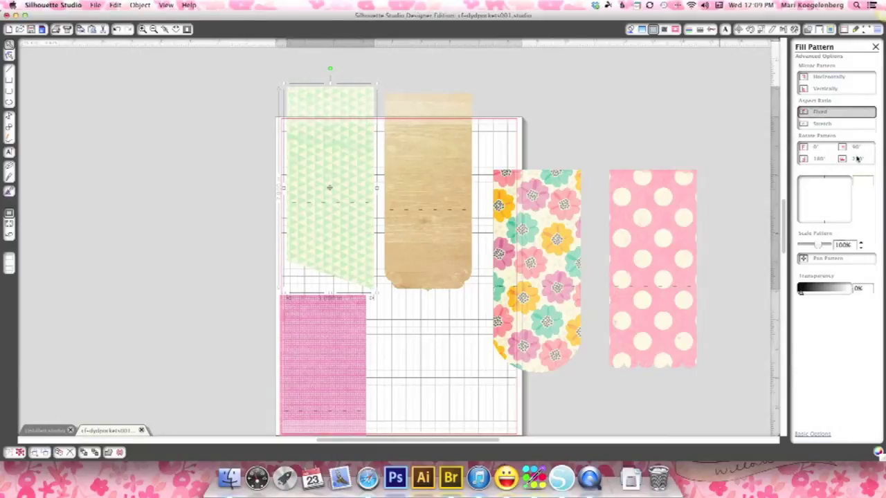
{"action": "left_click", "coordinate": [858, 159]}
{"action": "left_click", "coordinate": [821, 159]}
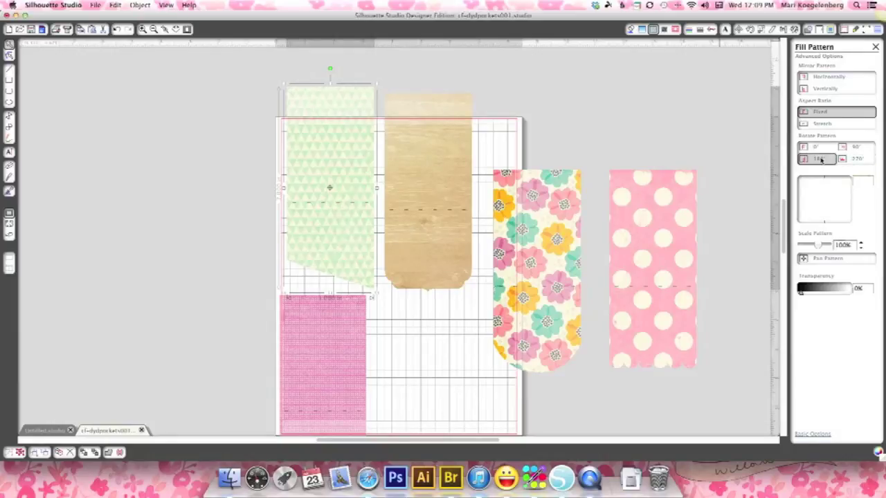
{"action": "left_click", "coordinate": [817, 150]}
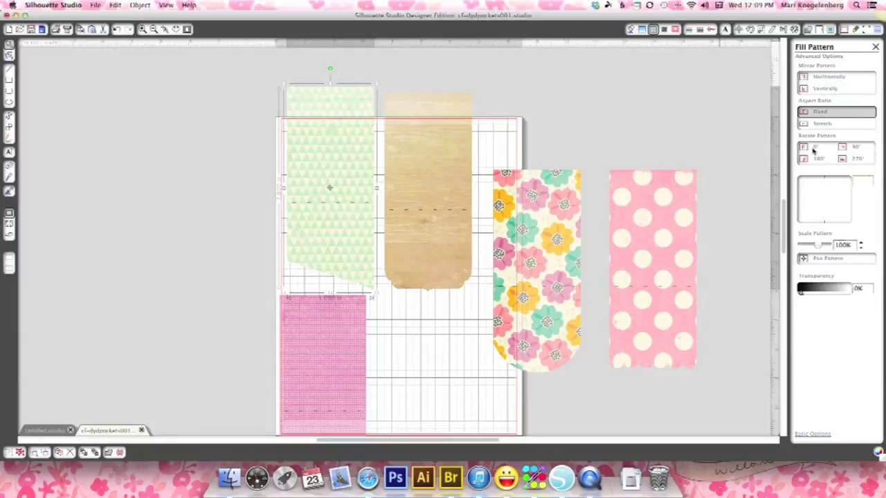
{"action": "left_click", "coordinate": [819, 150]}
{"action": "double_click", "coordinate": [852, 245]}
{"action": "left_click", "coordinate": [834, 246]}
{"action": "left_click_drag", "start_coordinate": [835, 247], "coordinate": [856, 246]}
{"action": "type", "text": "200"}
{"action": "key", "text": "Tab"}
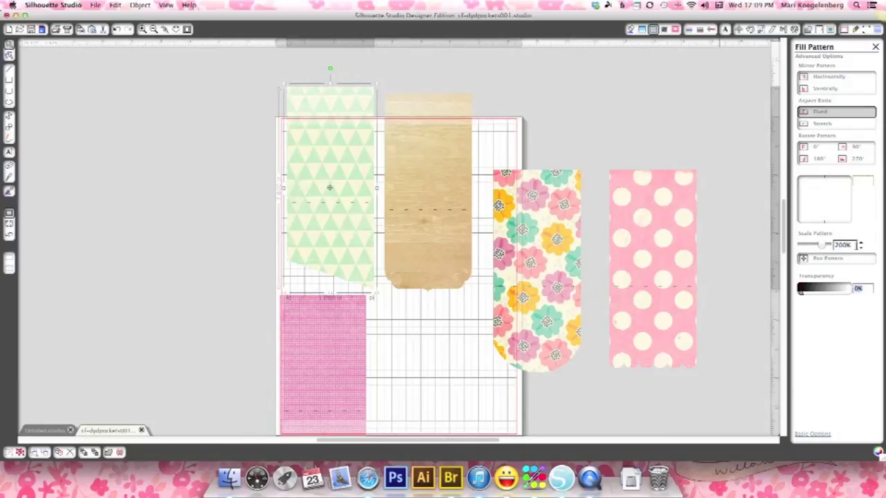
{"action": "double_click", "coordinate": [852, 245]}
{"action": "type", "text": "50"}
{"action": "key", "text": "Tab"}
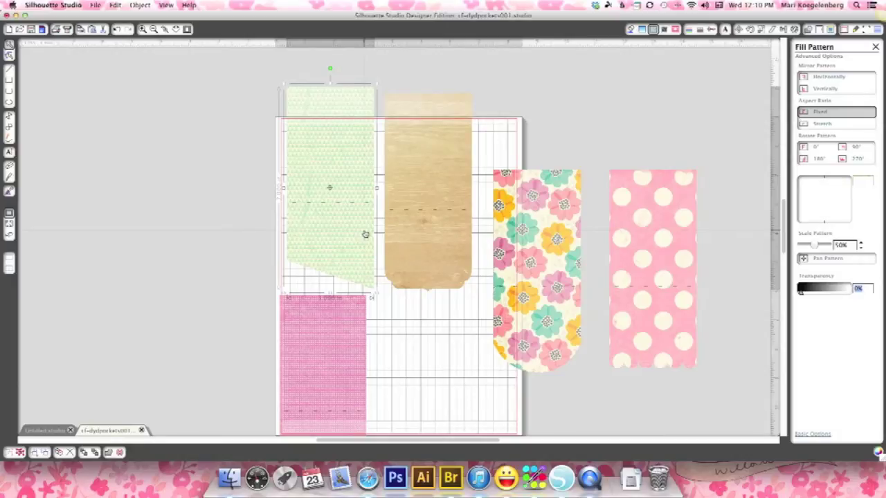
{"action": "double_click", "coordinate": [850, 245]}
{"action": "type", "text": "100"}
{"action": "key", "text": "Return"}
{"action": "key", "text": "Tab"}
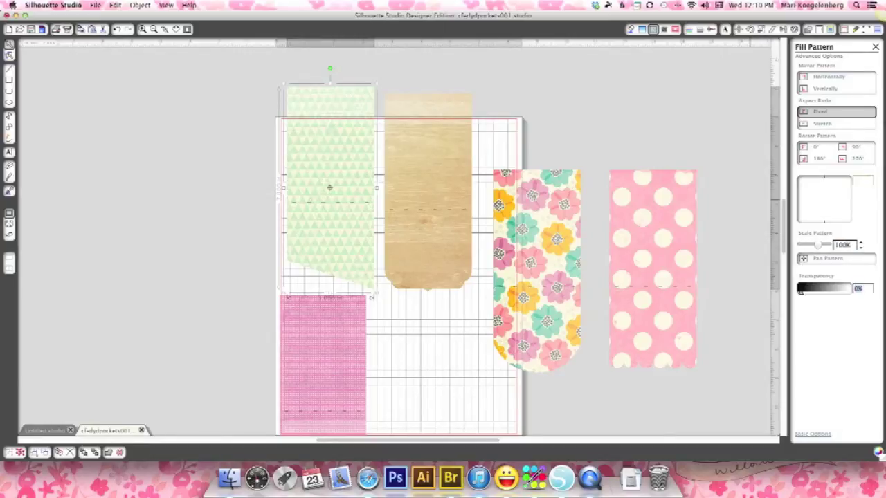
{"action": "left_click", "coordinate": [807, 261]}
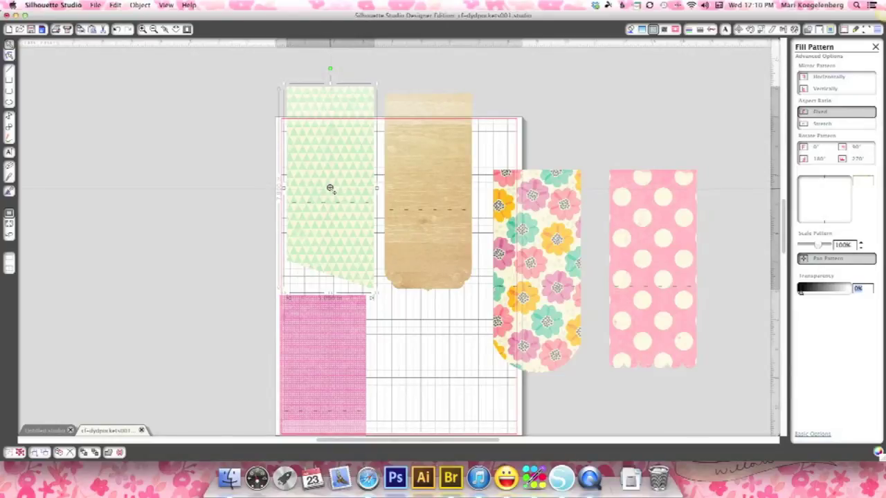
Shift the triangle pattern inside the green pocket, then trial transparency and leave the fill at 0%
{"action": "left_click_drag", "start_coordinate": [330, 187], "coordinate": [351, 167]}
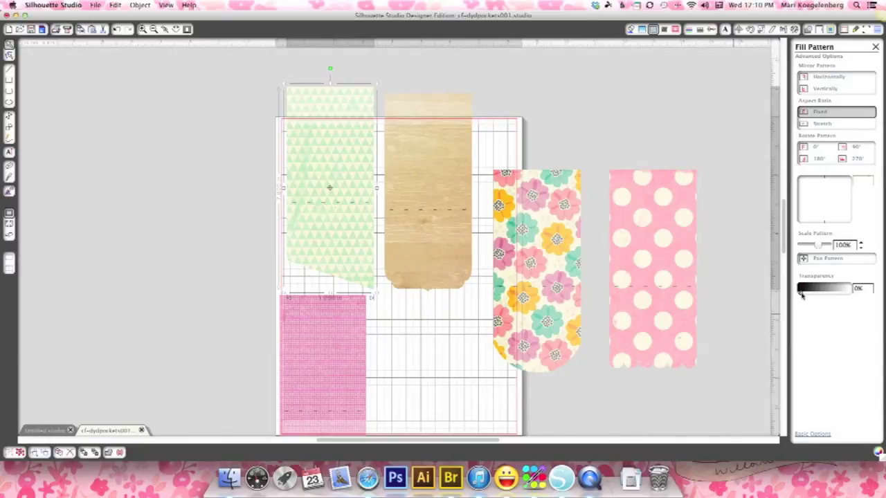
{"action": "mouse_move", "coordinate": [801, 294]}
{"action": "left_mouse_down"}
{"action": "mouse_move", "coordinate": [829, 295]}
{"action": "mouse_move", "coordinate": [798, 298]}
{"action": "left_mouse_up"}
Scale the wood pocket's pattern to 200%, pan the grain upward, and move the floral pocket up
{"action": "left_click", "coordinate": [431, 249]}
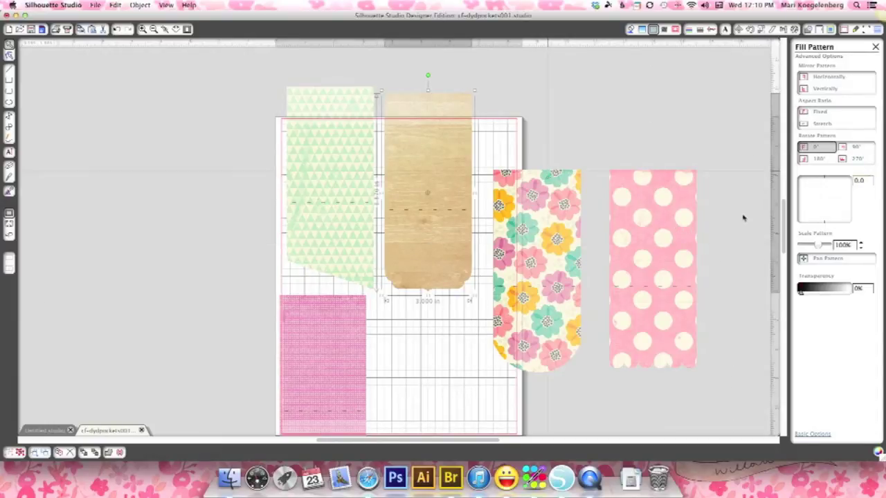
{"action": "mouse_move", "coordinate": [850, 245]}
{"action": "left_mouse_down"}
{"action": "mouse_move", "coordinate": [837, 244]}
{"action": "mouse_move", "coordinate": [852, 246]}
{"action": "left_mouse_up"}
{"action": "type", "text": "200"}
{"action": "key", "text": "Tab"}
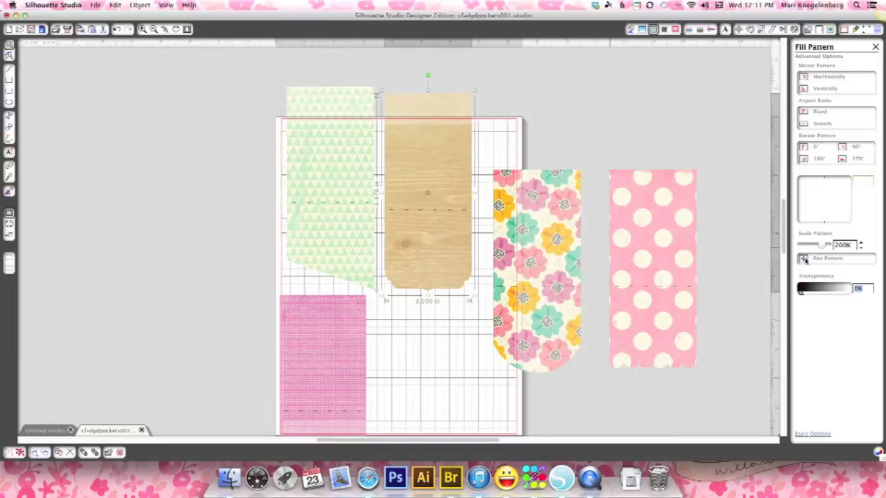
{"action": "left_click", "coordinate": [804, 260]}
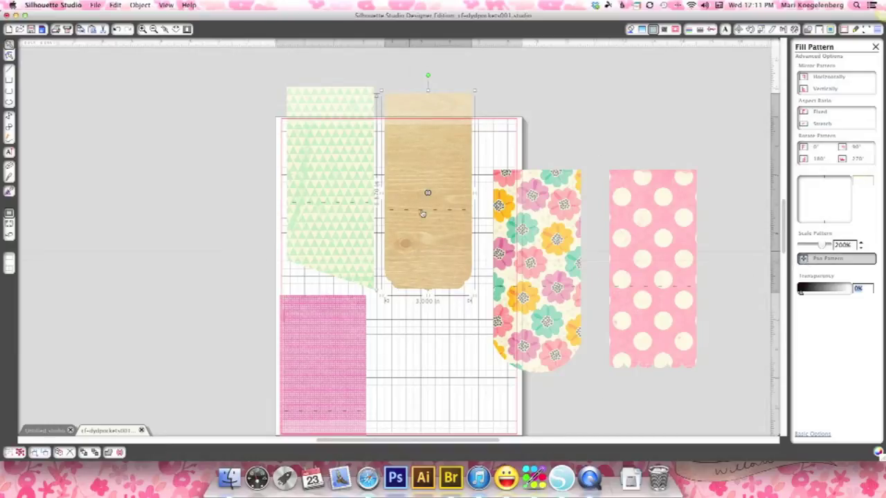
{"action": "left_click_drag", "start_coordinate": [428, 193], "coordinate": [427, 117]}
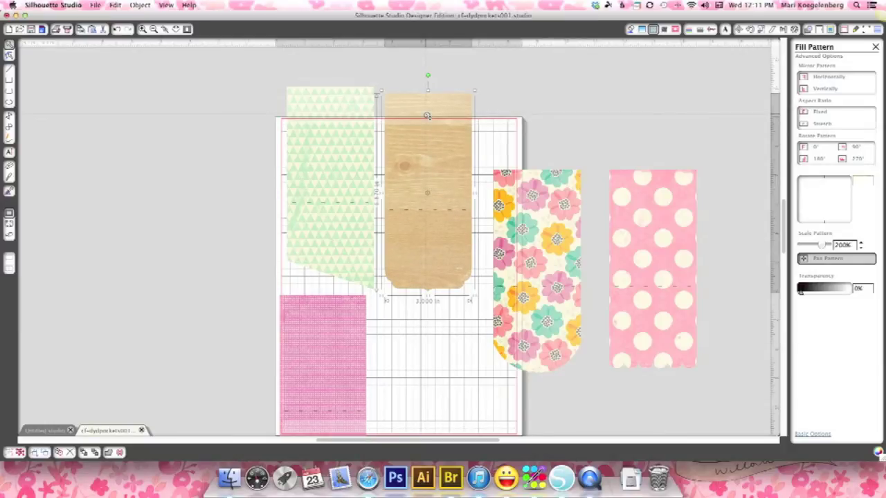
{"action": "left_click_drag", "start_coordinate": [427, 117], "coordinate": [427, 116]}
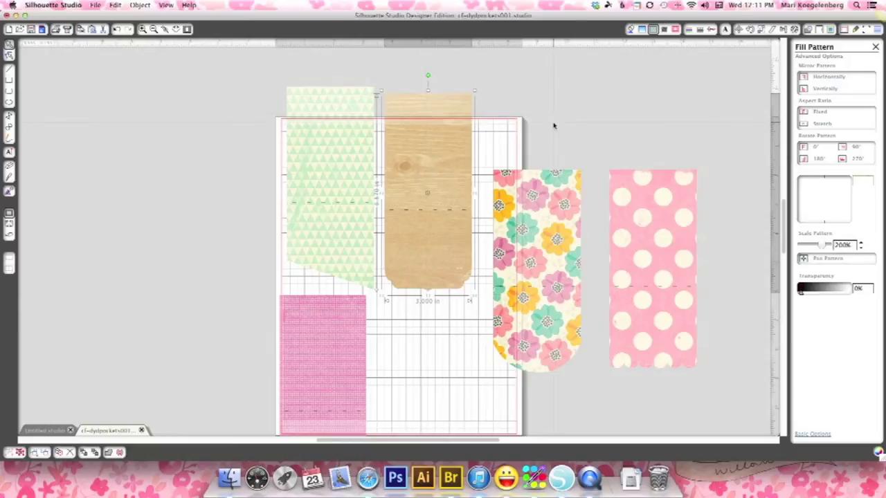
{"action": "left_click_drag", "start_coordinate": [543, 256], "coordinate": [530, 156]}
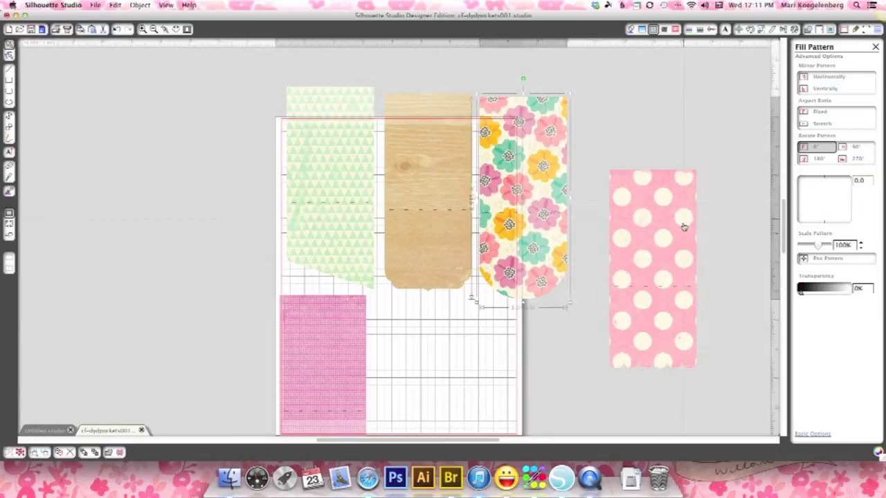
Scale the polka-dot pocket's pattern to 150% and shift the dots right and up
{"action": "left_click", "coordinate": [684, 228]}
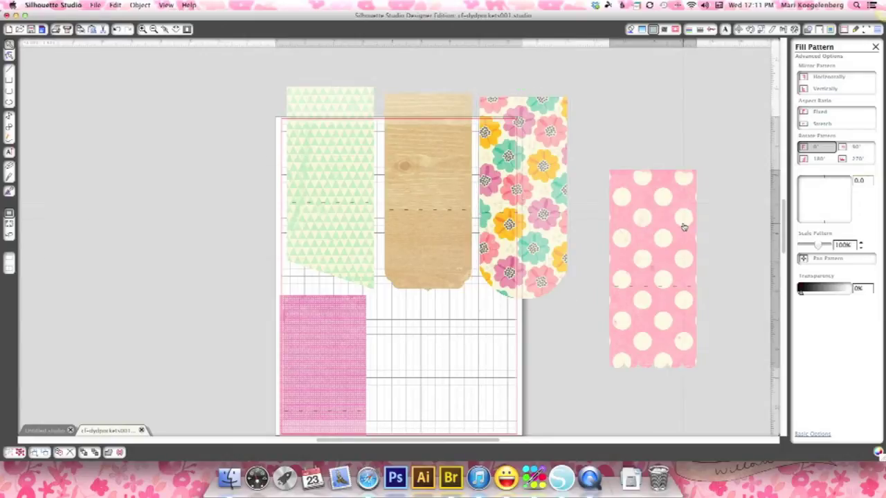
{"action": "double_click", "coordinate": [846, 245]}
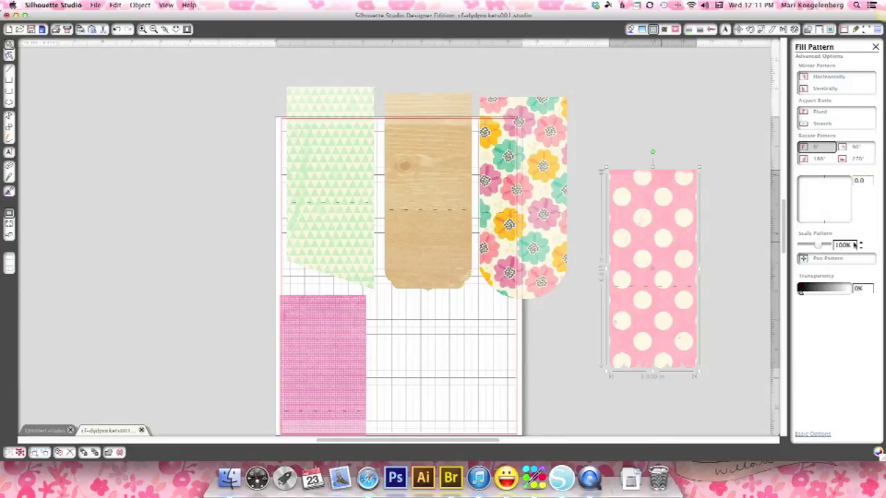
{"action": "left_click_drag", "start_coordinate": [846, 247], "coordinate": [833, 247]}
{"action": "type", "text": "150"}
{"action": "key", "text": "Tab"}
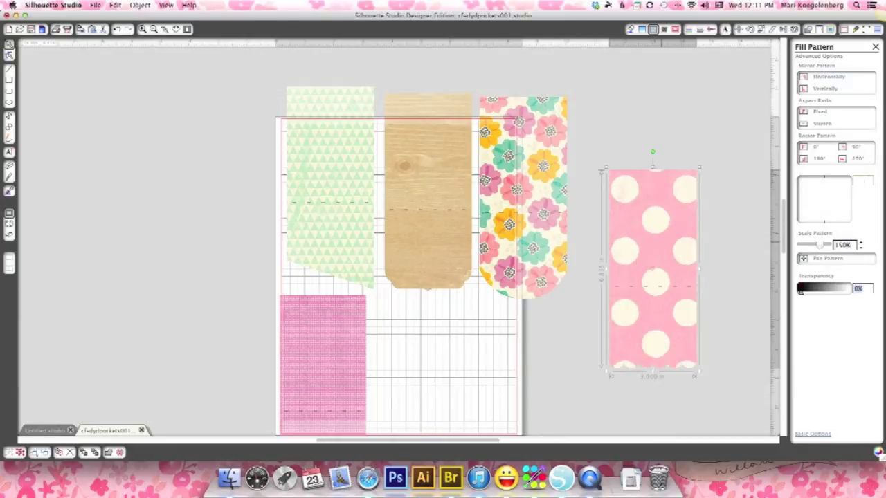
{"action": "left_click", "coordinate": [814, 261]}
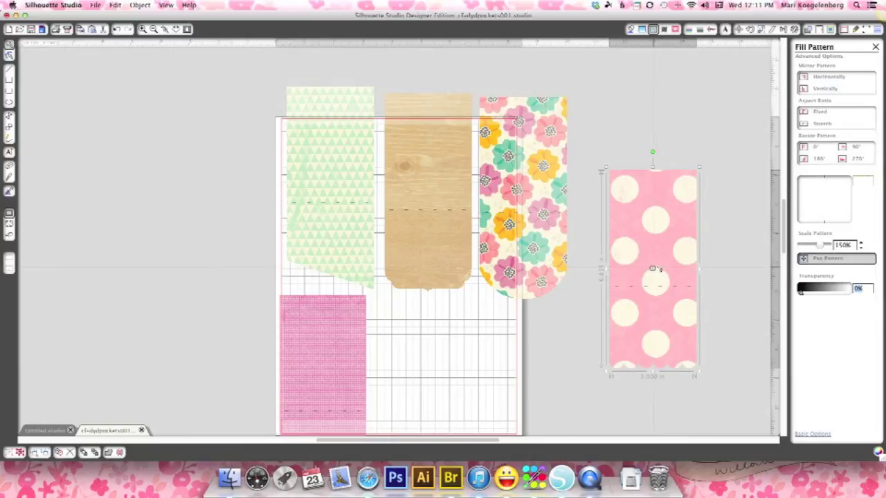
{"action": "mouse_move", "coordinate": [653, 268]}
{"action": "left_mouse_down"}
{"action": "mouse_move", "coordinate": [669, 256]}
{"action": "mouse_move", "coordinate": [664, 263]}
{"action": "left_mouse_up"}
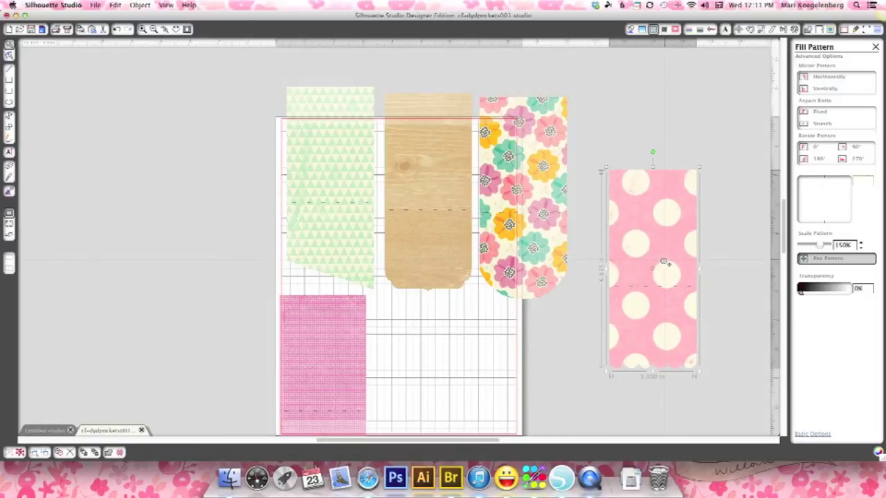
Scale the pink grid pocket's pattern to 150%
{"action": "left_click", "coordinate": [307, 350]}
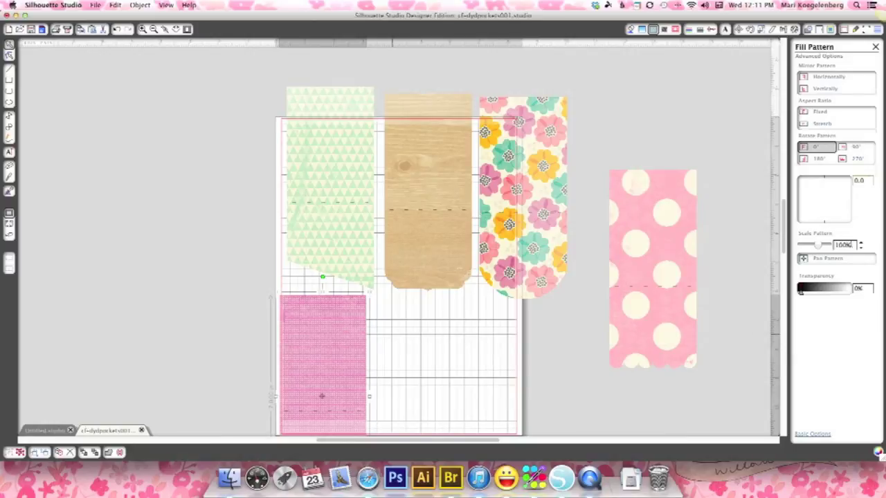
{"action": "left_click_drag", "start_coordinate": [849, 244], "coordinate": [827, 249]}
{"action": "type", "text": "150"}
{"action": "key", "text": "Tab"}
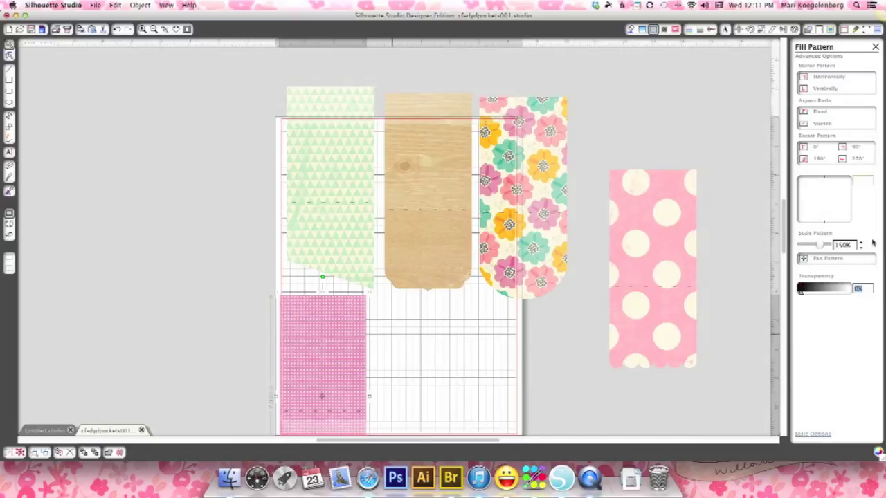
Move the pink grid, green triangle and wood pieces off the page to the left
{"action": "scroll", "coordinate": [467, 343], "scroll_direction": "down", "scroll_amount": 1}
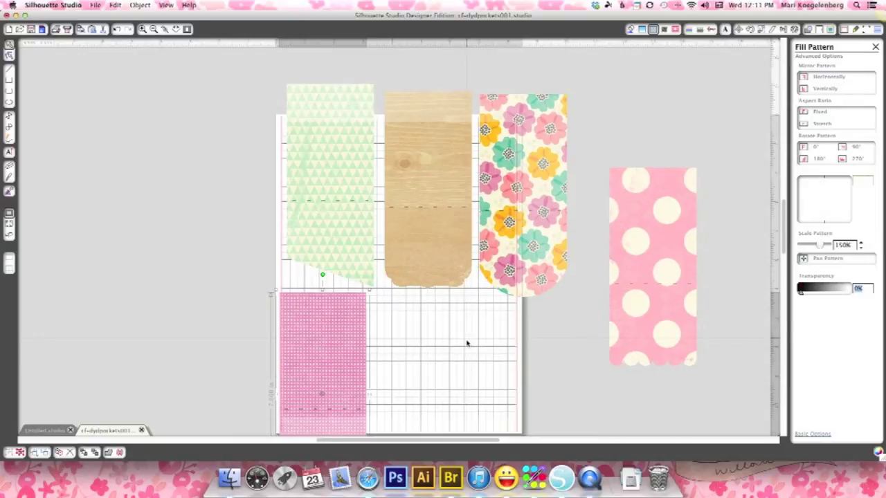
{"action": "scroll", "coordinate": [467, 343], "scroll_direction": "down", "scroll_amount": 3}
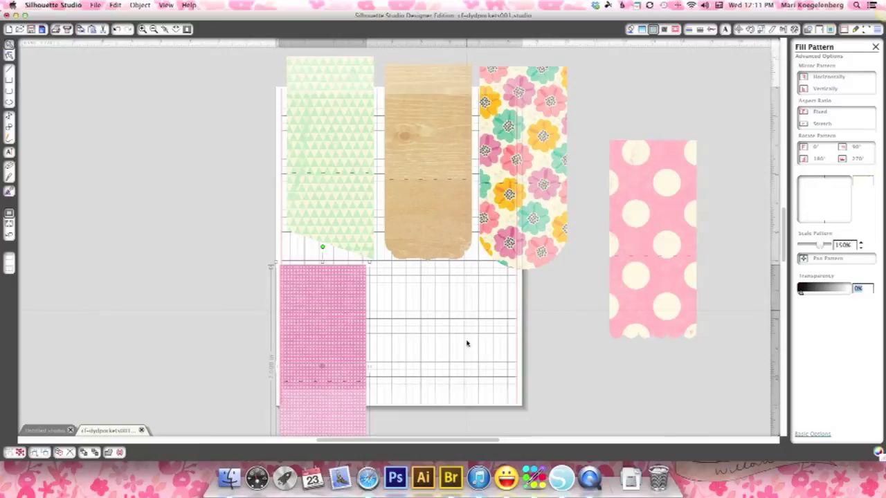
{"action": "scroll", "coordinate": [467, 343], "scroll_direction": "up", "scroll_amount": 2}
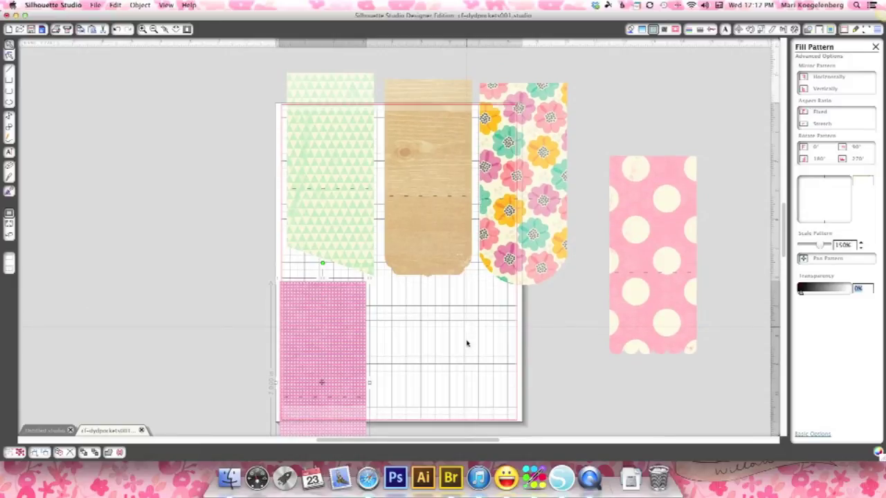
{"action": "left_click_drag", "start_coordinate": [334, 330], "coordinate": [167, 243]}
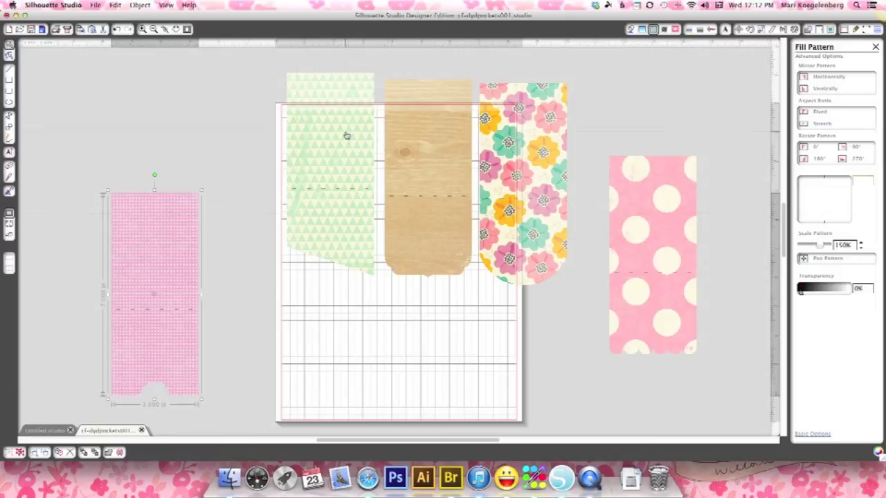
{"action": "left_click_drag", "start_coordinate": [346, 134], "coordinate": [219, 184]}
{"action": "left_click_drag", "start_coordinate": [423, 146], "coordinate": [211, 200]}
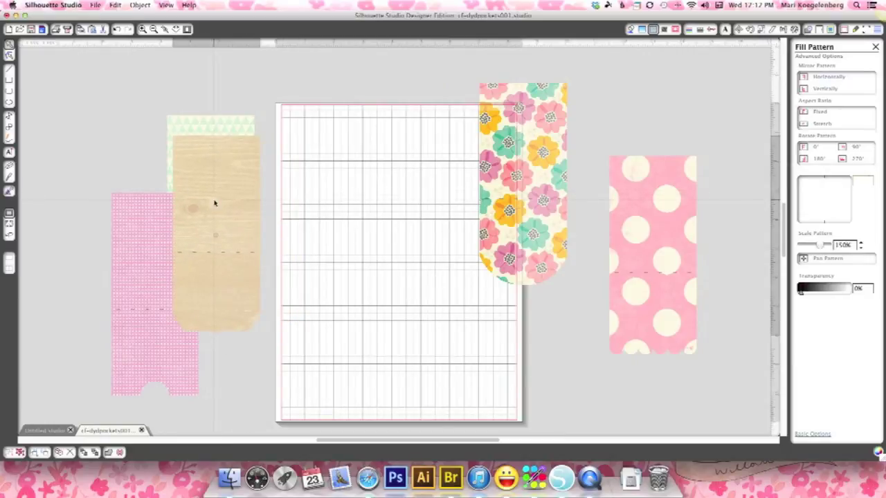
Place the floral and polka-dot pockets side by side at the page top, with wood to their right
{"action": "left_click_drag", "start_coordinate": [553, 152], "coordinate": [363, 196]}
{"action": "left_click", "coordinate": [567, 232]}
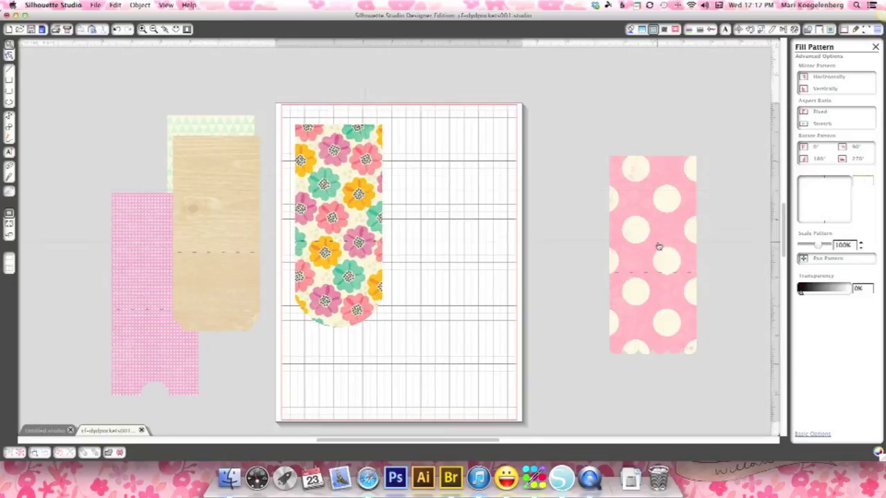
{"action": "left_click_drag", "start_coordinate": [656, 246], "coordinate": [445, 216]}
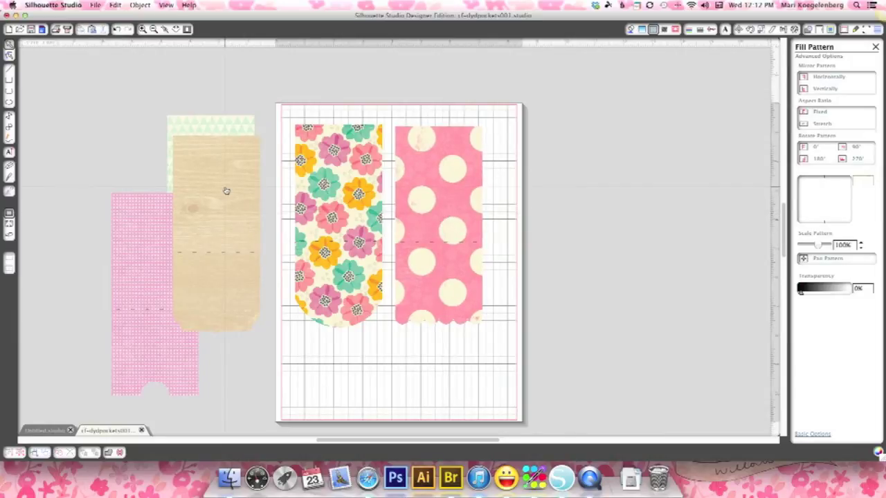
{"action": "left_click_drag", "start_coordinate": [227, 191], "coordinate": [558, 240]}
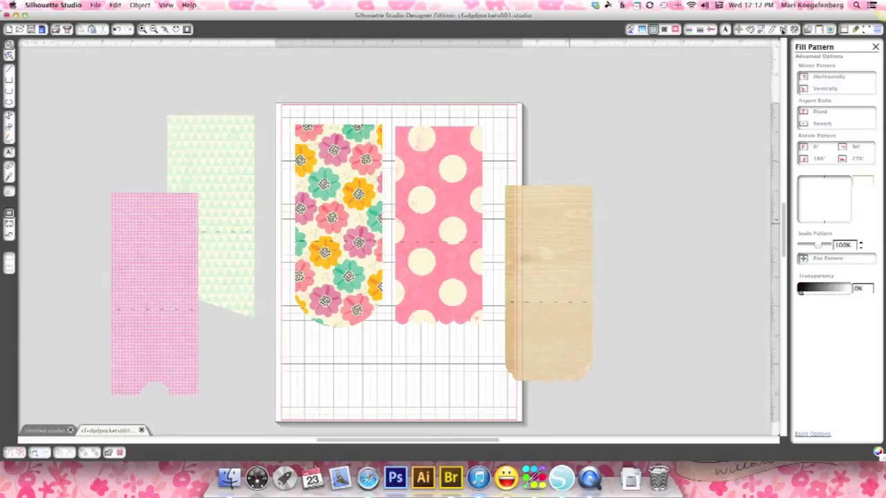
{"action": "left_click", "coordinate": [750, 30]}
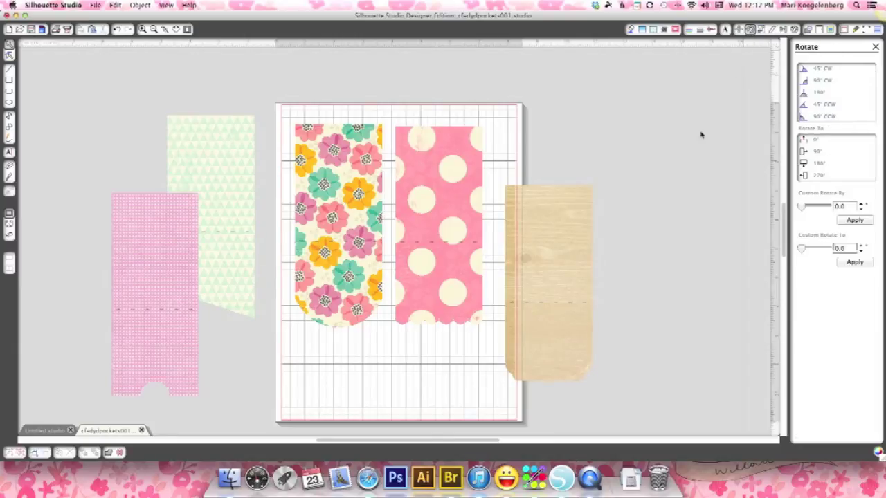
Rotate the wood pocket to 90°, lay it across the page bottom, and nudge the floral and polka-dot pockets into place
{"action": "left_click", "coordinate": [578, 270]}
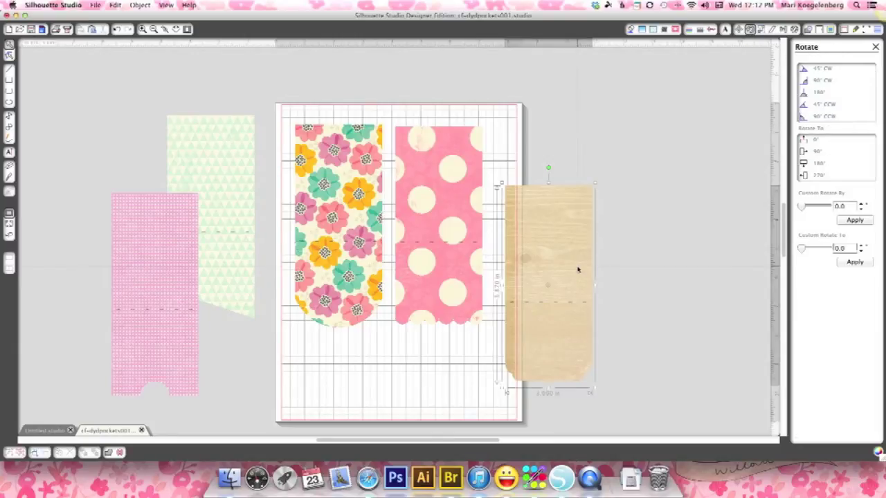
{"action": "left_click", "coordinate": [818, 153]}
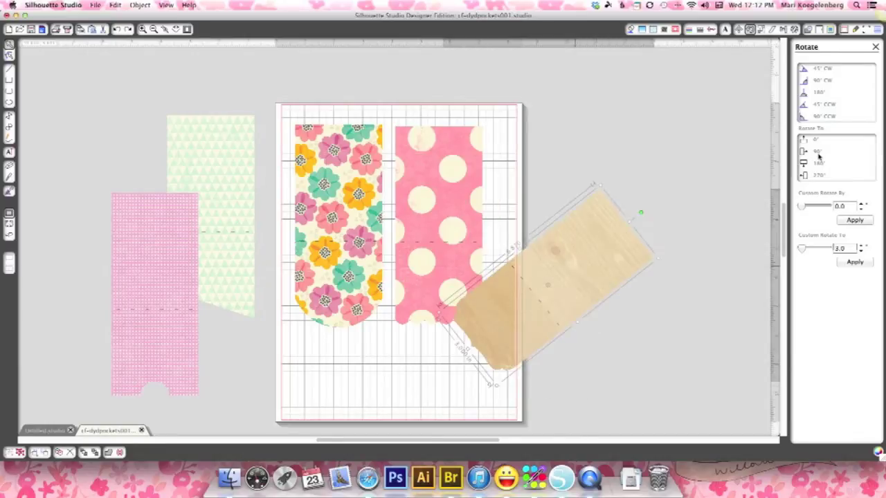
{"action": "left_click_drag", "start_coordinate": [614, 291], "coordinate": [460, 380]}
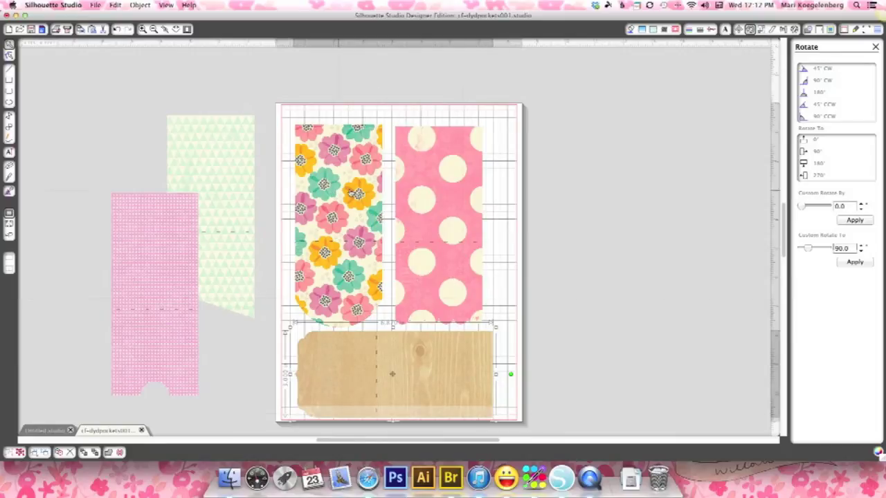
{"action": "left_click_drag", "start_coordinate": [425, 196], "coordinate": [438, 187]}
{"action": "left_click", "coordinate": [371, 191]}
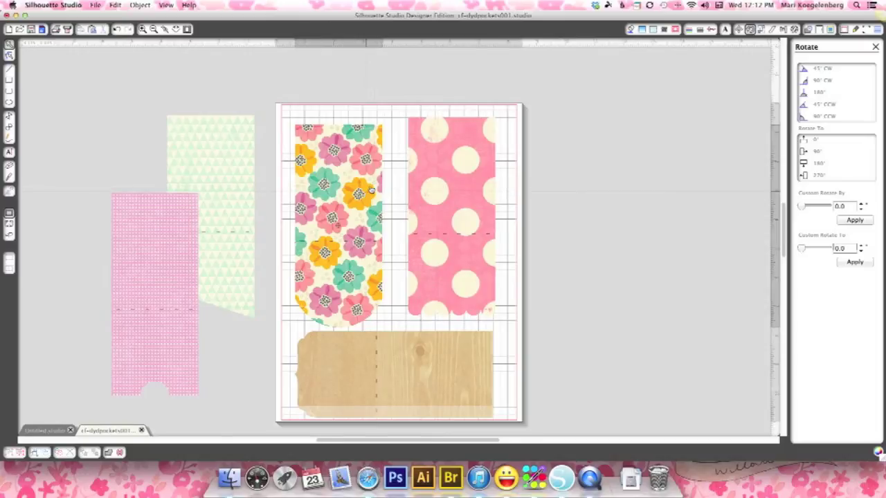
{"action": "left_click_drag", "start_coordinate": [371, 191], "coordinate": [379, 189]}
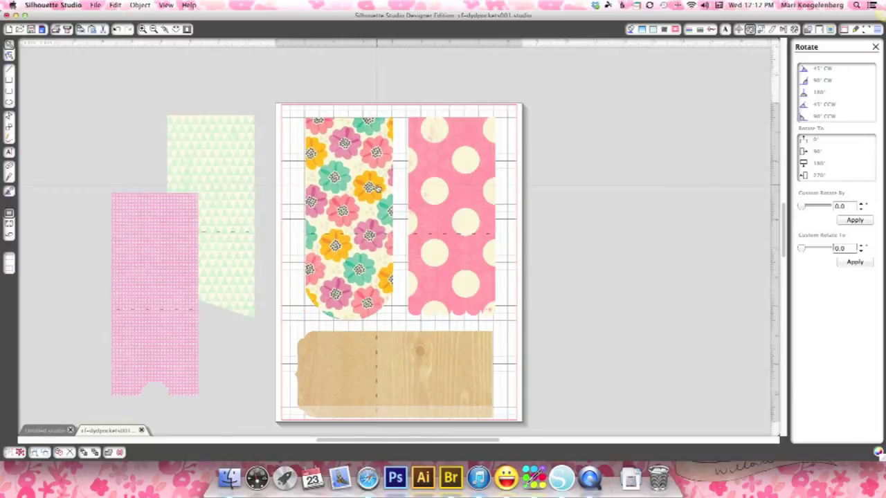
{"action": "left_click_drag", "start_coordinate": [423, 359], "coordinate": [424, 351]}
{"action": "left_click", "coordinate": [623, 208]}
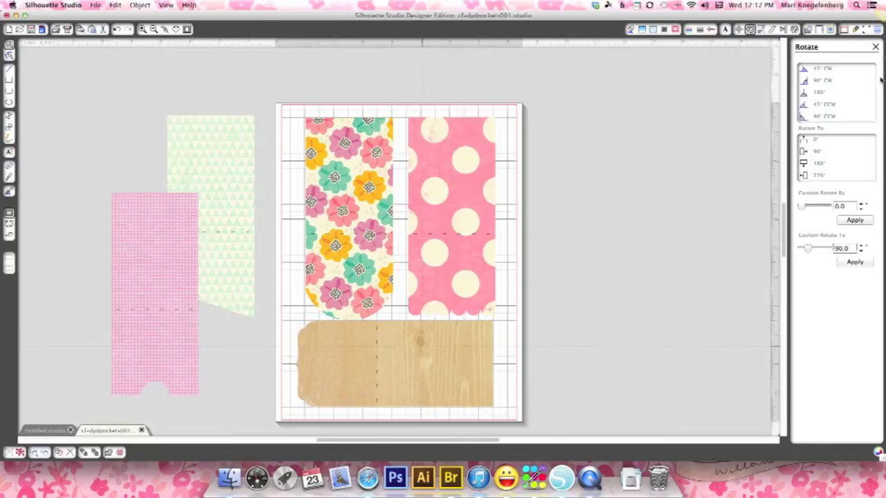
{"action": "left_click", "coordinate": [845, 32]}
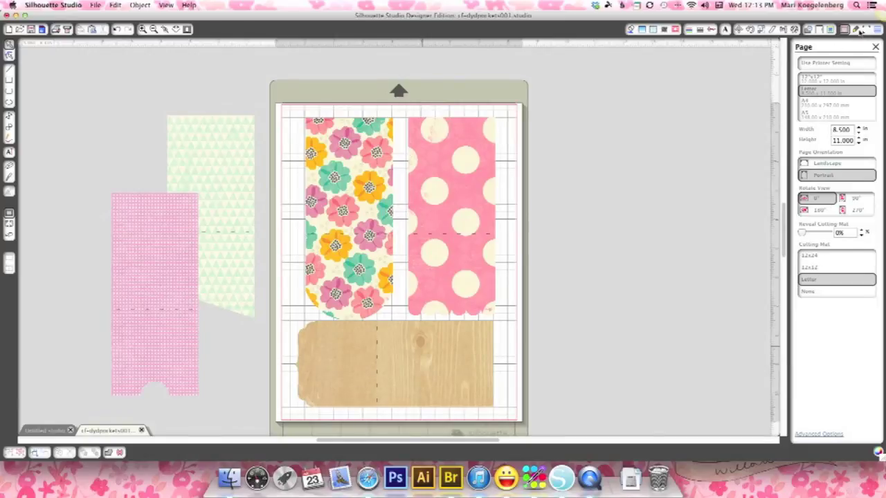
Turn on Show Reg Marks so default registration marks frame the Letter page
{"action": "left_click", "coordinate": [865, 30]}
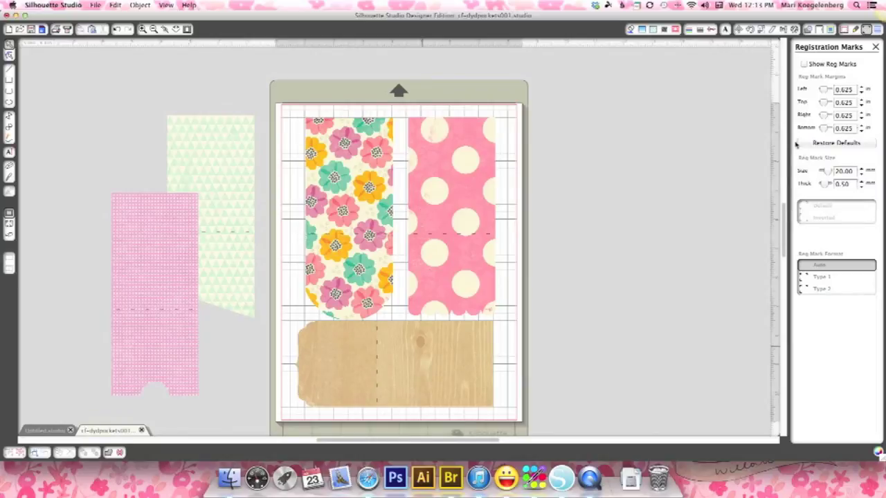
{"action": "left_click", "coordinate": [804, 65]}
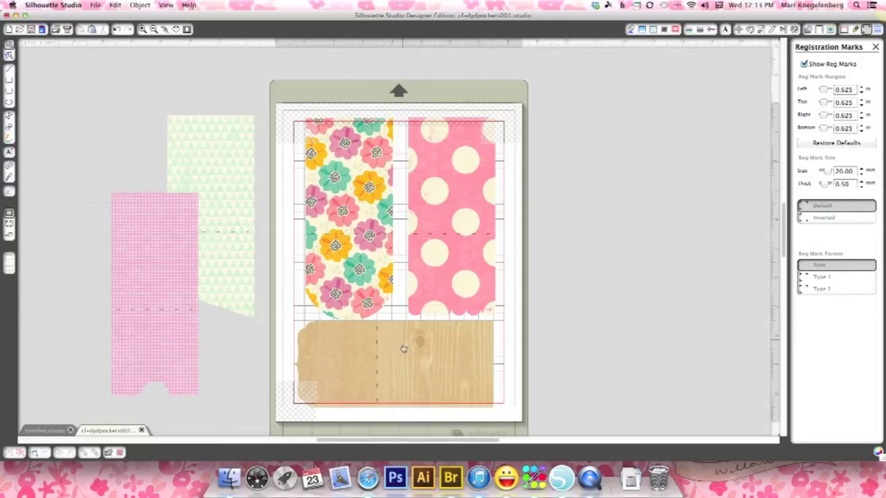
Position the floral and polka-dot pockets inside the registration marks and move the wood-grain pocket off the page to the left
{"action": "mouse_move", "coordinate": [329, 156]}
{"action": "left_mouse_down"}
{"action": "mouse_move", "coordinate": [360, 175]}
{"action": "mouse_move", "coordinate": [334, 169]}
{"action": "left_mouse_up"}
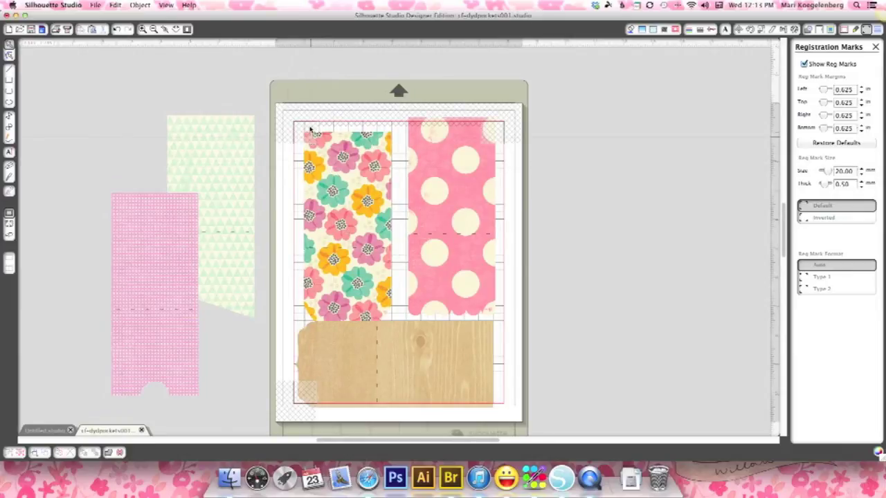
{"action": "left_click_drag", "start_coordinate": [430, 146], "coordinate": [420, 160]}
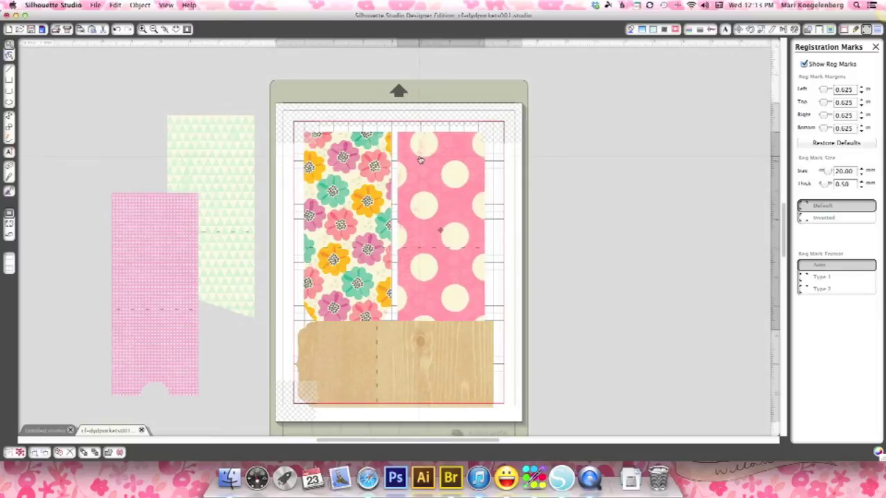
{"action": "key", "text": "Escape"}
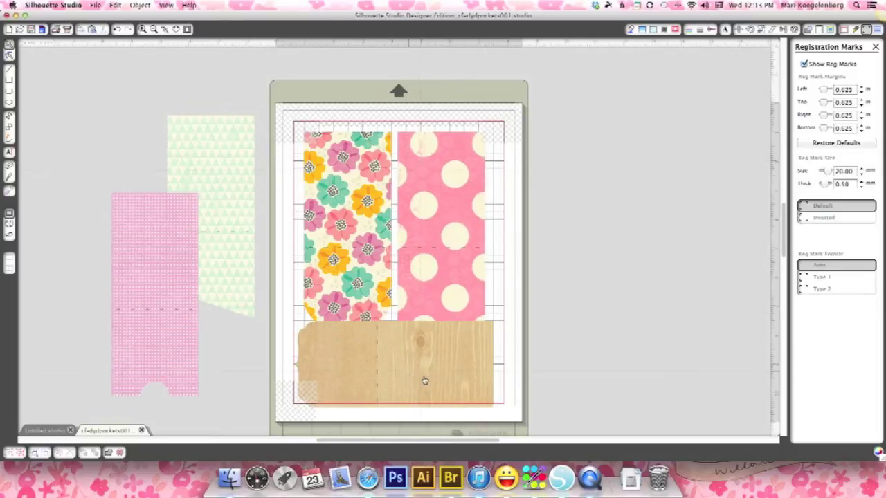
{"action": "left_click_drag", "start_coordinate": [459, 377], "coordinate": [141, 180]}
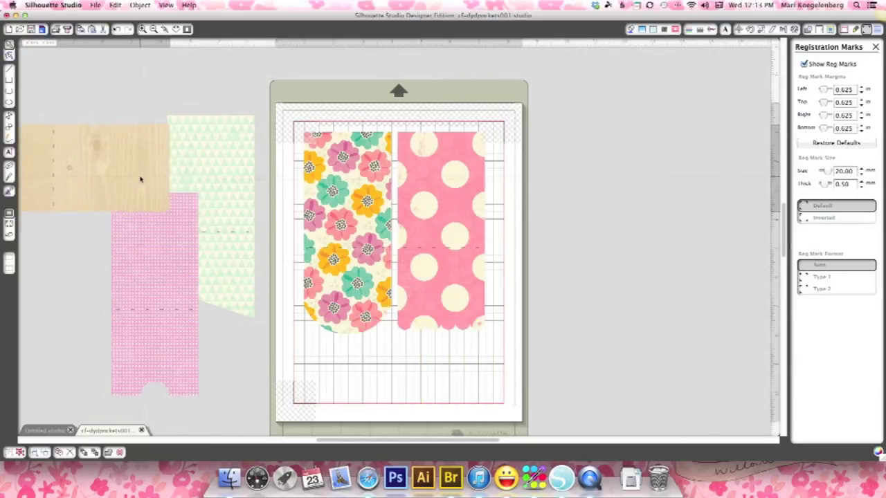
{"action": "key", "text": "Escape"}
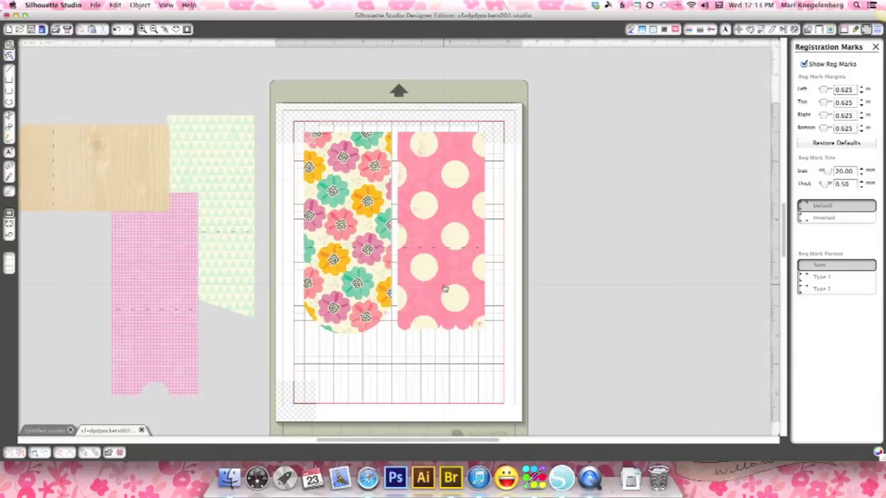
{"action": "left_click_drag", "start_coordinate": [445, 289], "coordinate": [457, 315]}
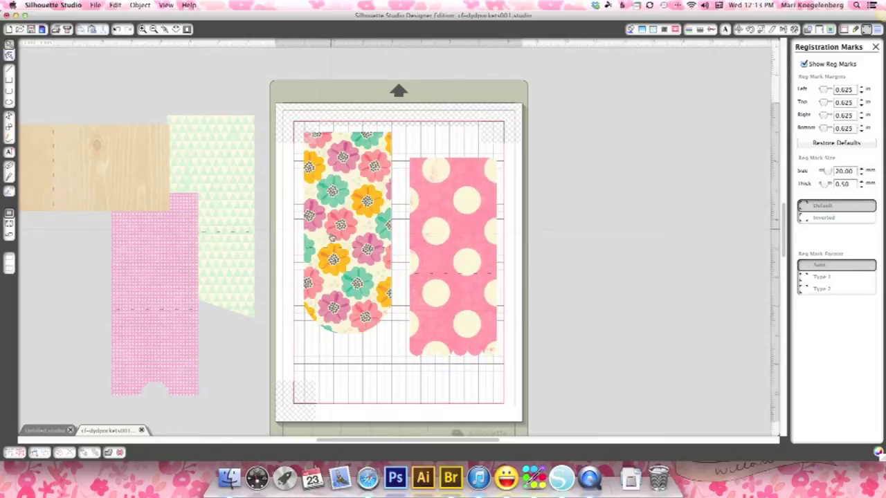
{"action": "left_click_drag", "start_coordinate": [330, 237], "coordinate": [337, 260]}
{"action": "left_click", "coordinate": [625, 336]}
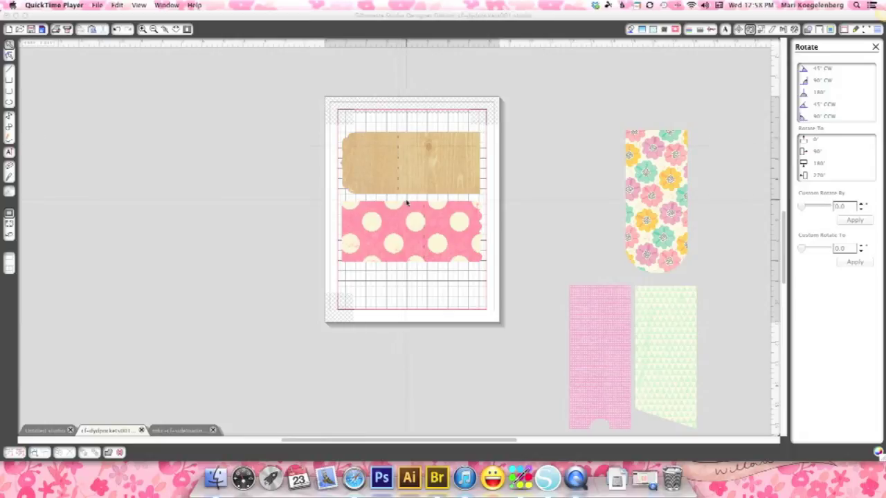
Bring Silhouette Studio to the front, zoom in on the layout, and select the wood-grain pocket
{"action": "left_click", "coordinate": [142, 31]}
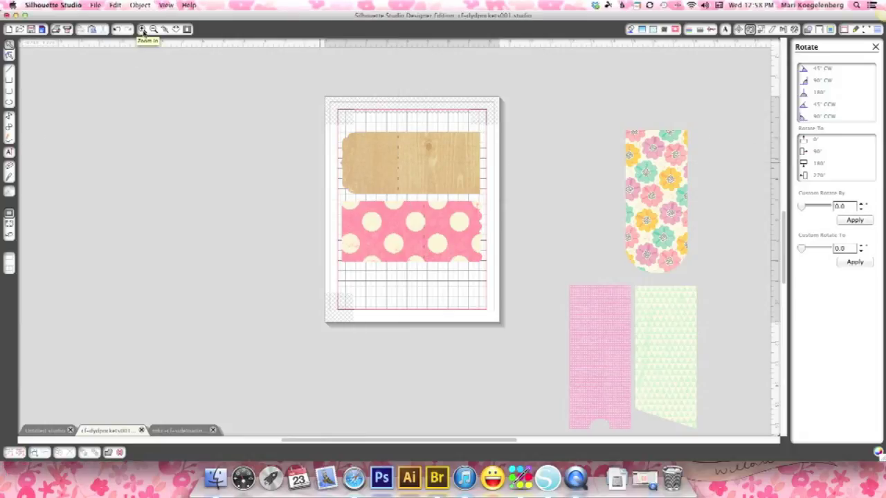
{"action": "left_click", "coordinate": [143, 30]}
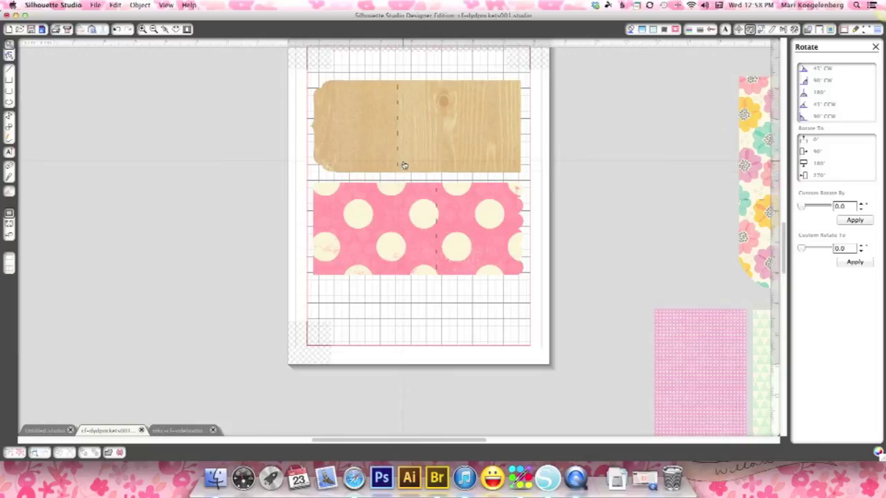
{"action": "left_click", "coordinate": [405, 165]}
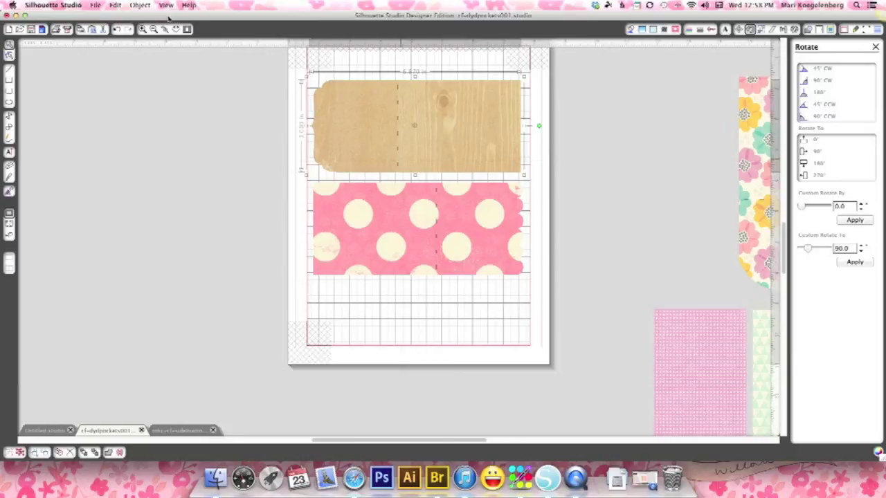
Ungroup the wood-grain pocket and select its dashed scoring line on its own
{"action": "left_click", "coordinate": [140, 5]}
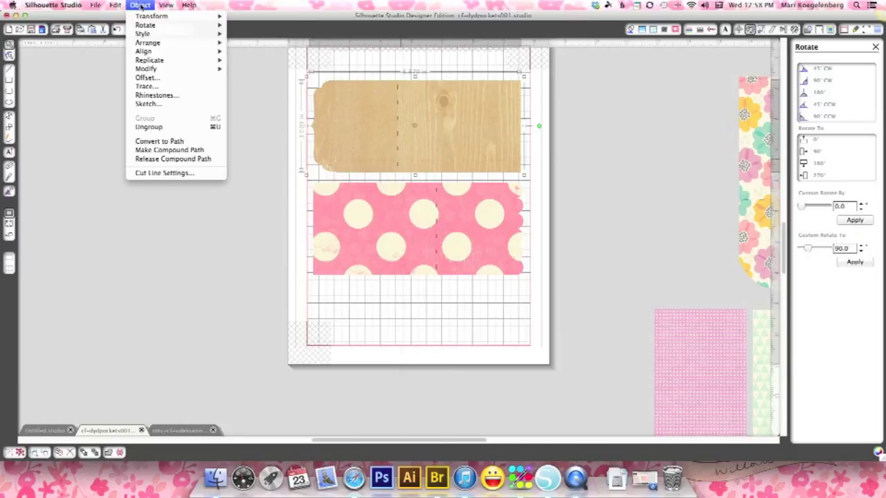
{"action": "left_click", "coordinate": [196, 127]}
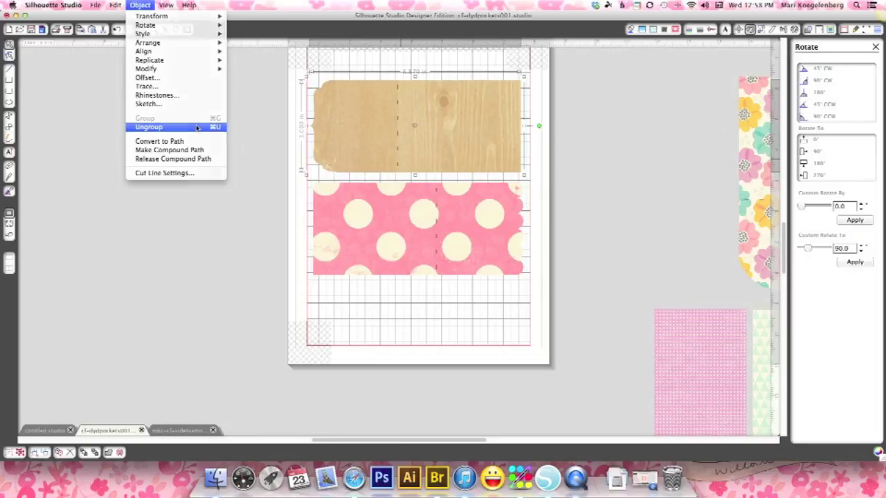
{"action": "left_click", "coordinate": [386, 66]}
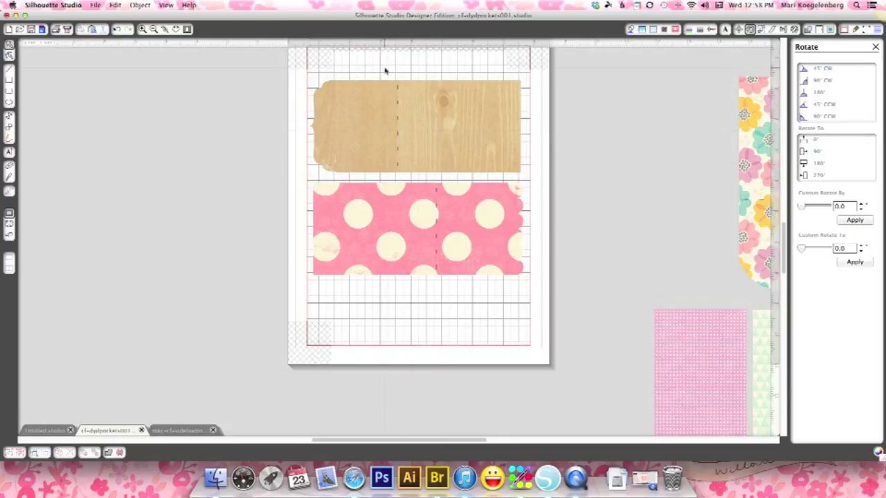
{"action": "left_click", "coordinate": [397, 132]}
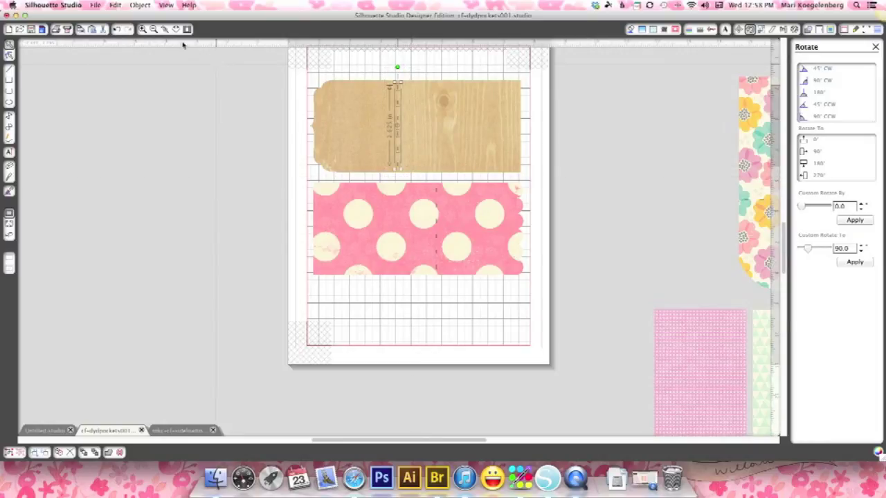
{"action": "left_click", "coordinate": [140, 5]}
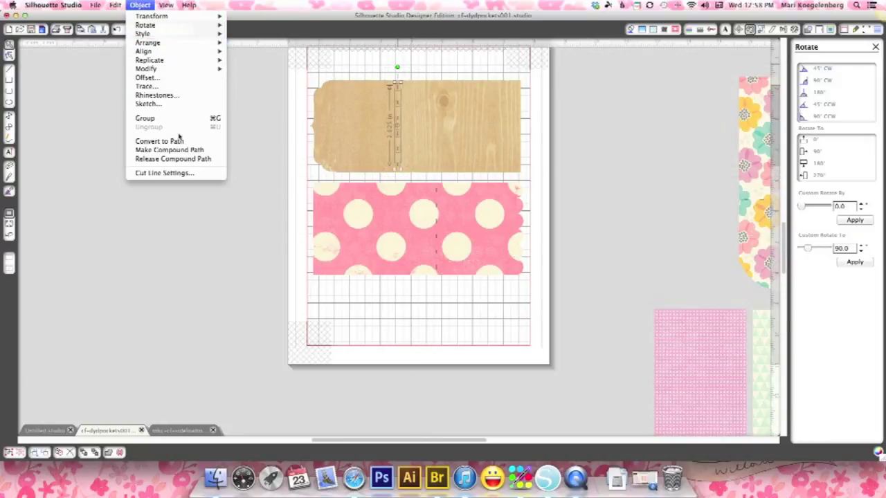
{"action": "left_click", "coordinate": [215, 117]}
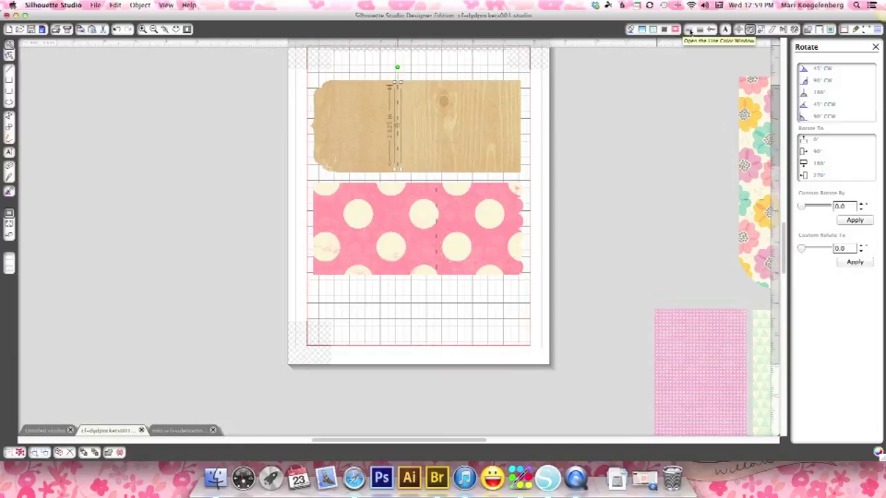
Give the wood pocket's scoring line a transparent line colour, then check the Cut Style and Page panels
{"action": "left_click", "coordinate": [690, 31]}
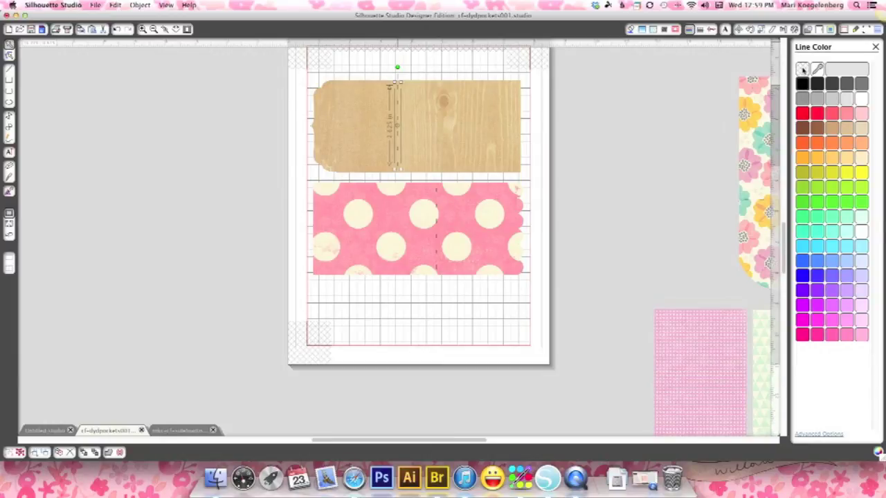
{"action": "left_click", "coordinate": [803, 70]}
{"action": "left_click", "coordinate": [711, 30]}
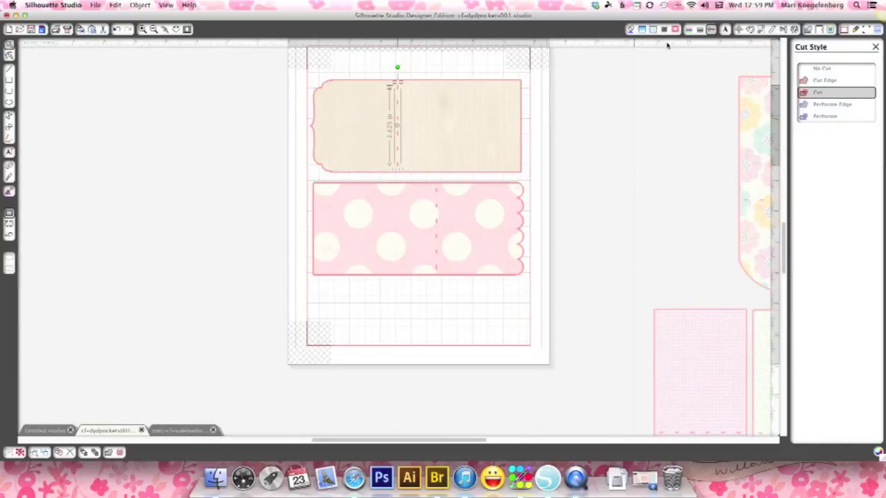
{"action": "left_click", "coordinate": [844, 30]}
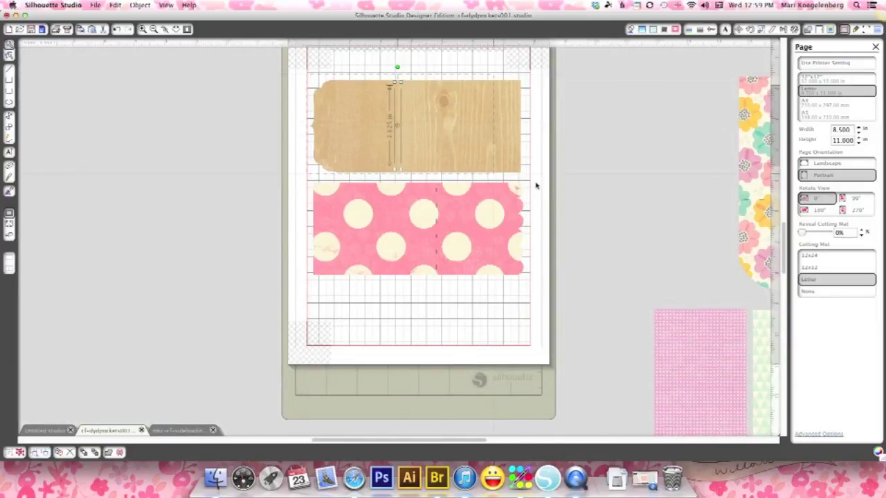
Select everything and ungroup the wood-grain pocket again
{"action": "key", "text": "ctrl+a"}
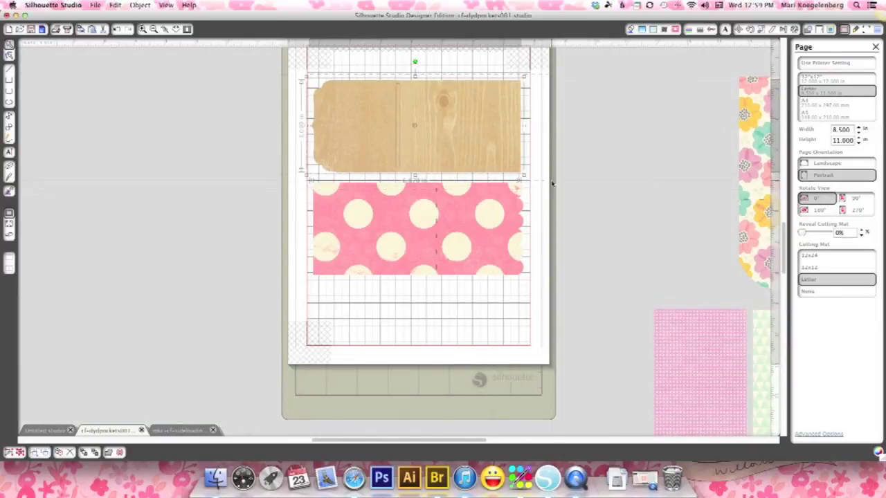
{"action": "left_click", "coordinate": [145, 7]}
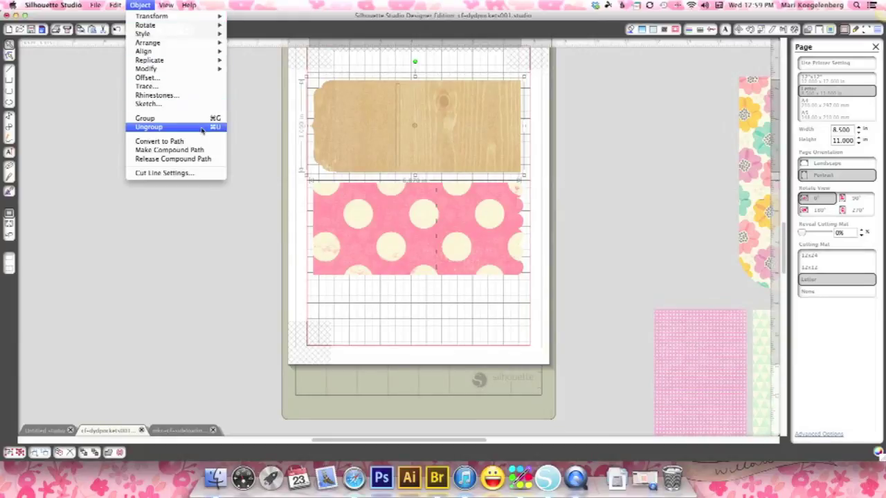
{"action": "left_click", "coordinate": [201, 126]}
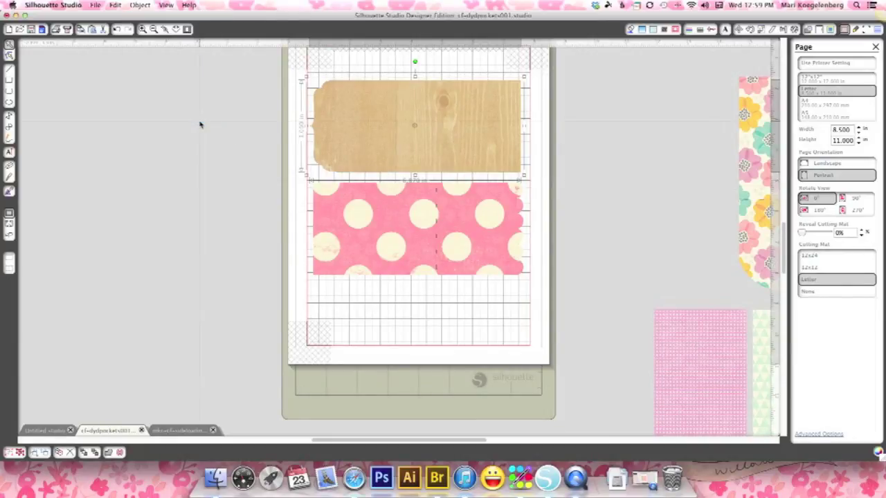